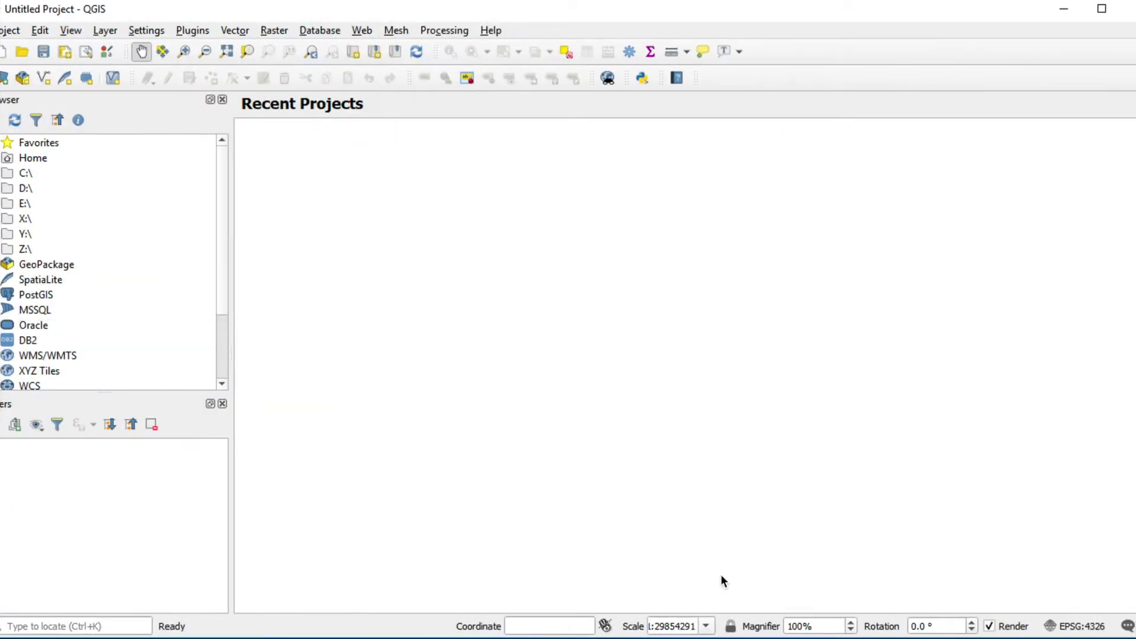
Load world.shp through the Data Source Manager as the 'world' vector layer
click(5, 83)
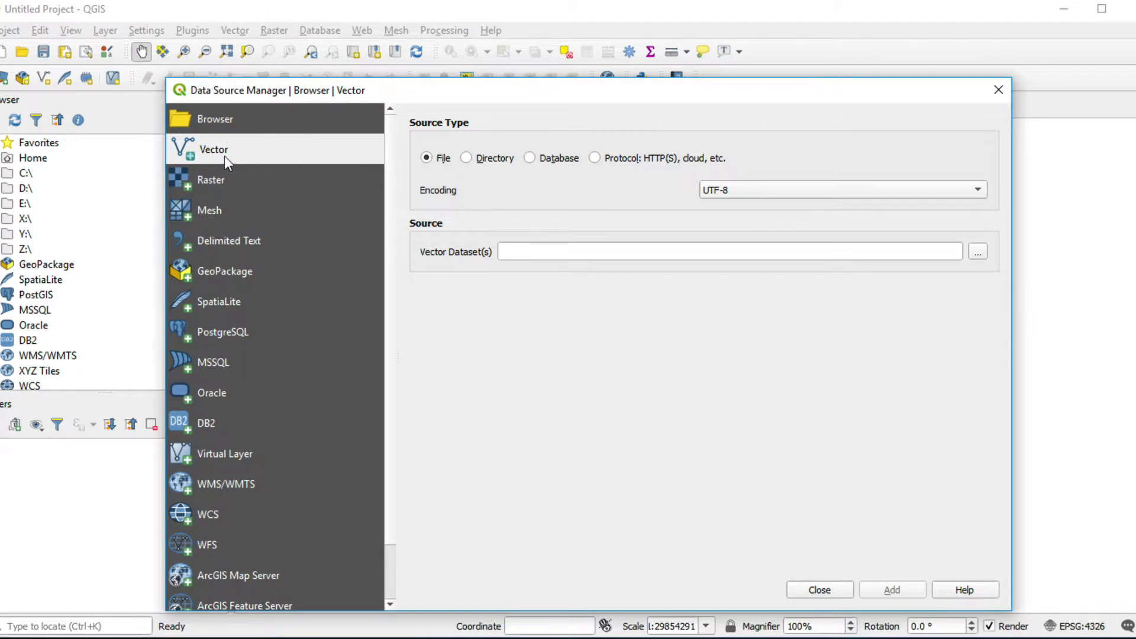
click(979, 252)
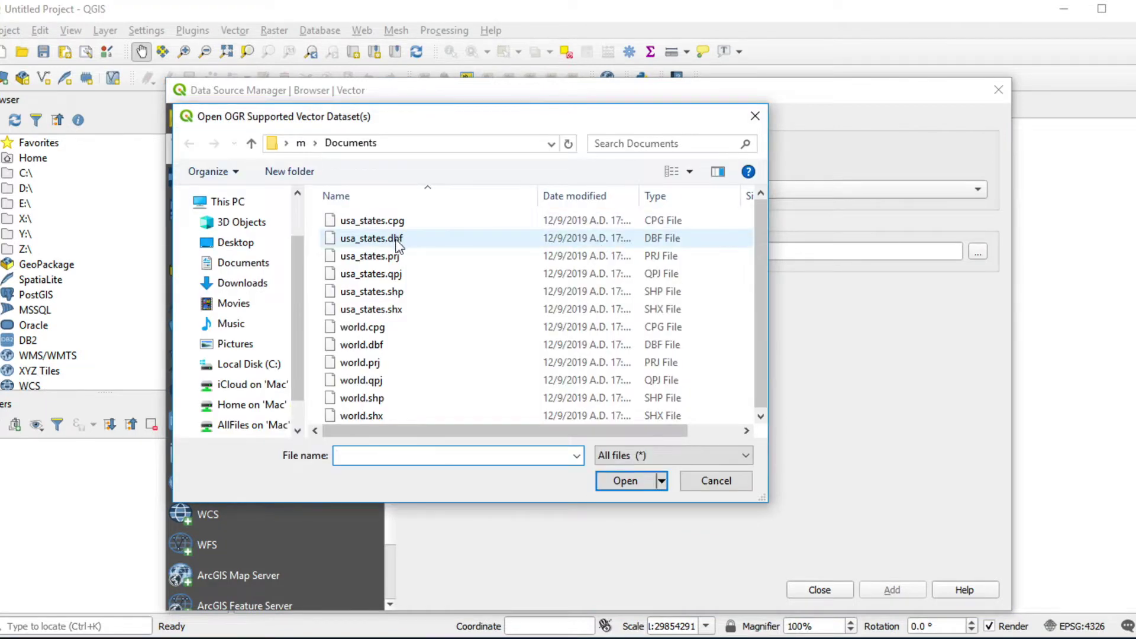
click(366, 399)
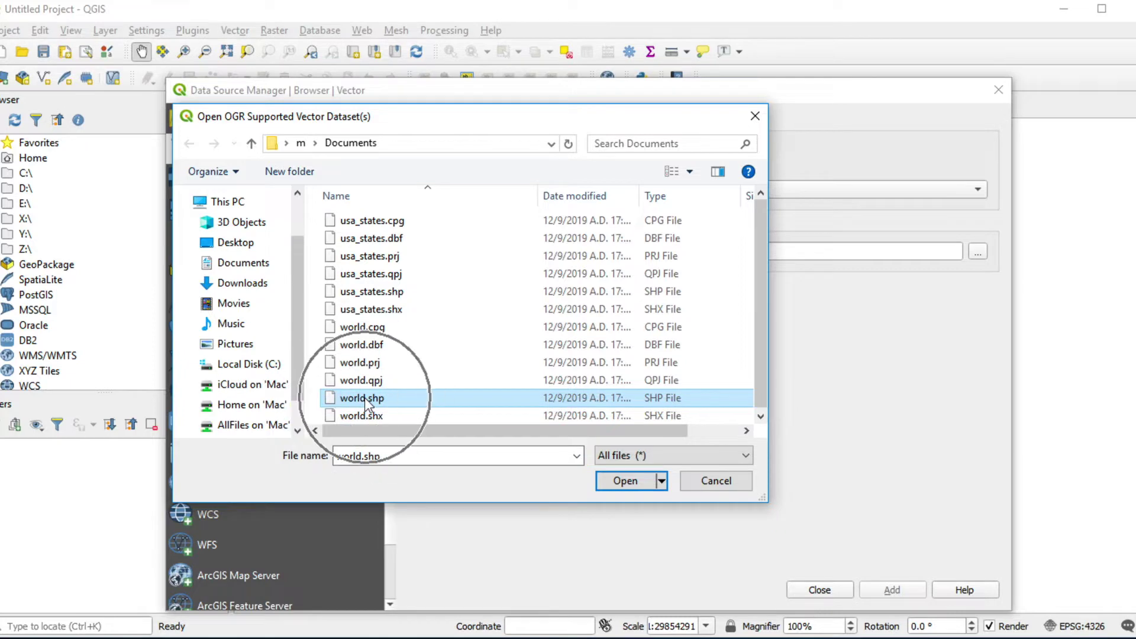
click(625, 480)
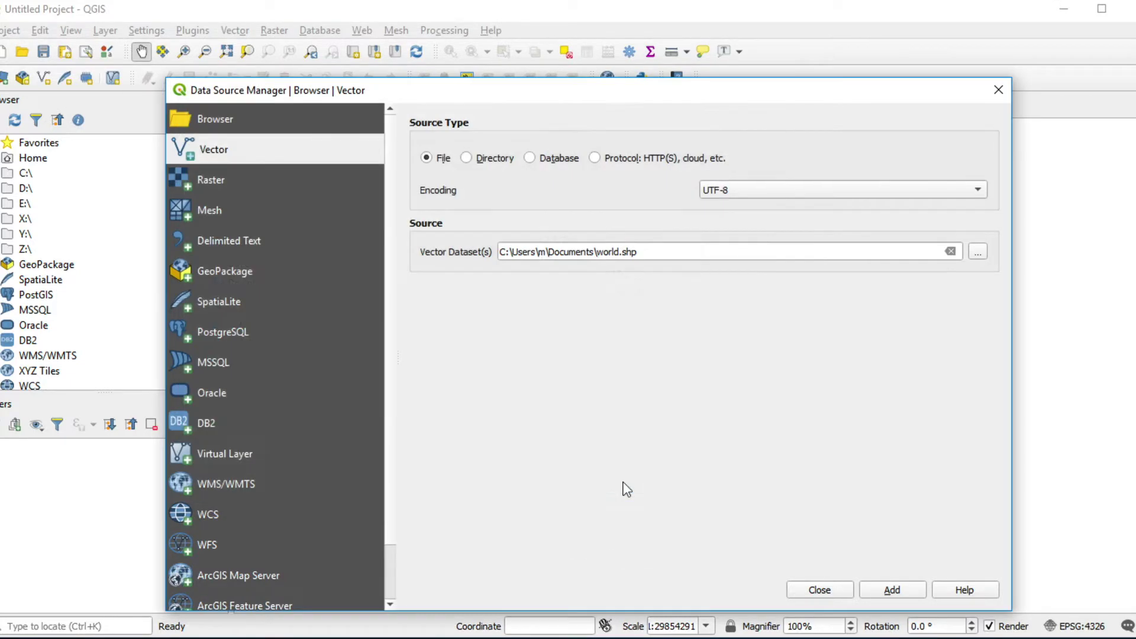
click(891, 590)
click(892, 589)
click(891, 590)
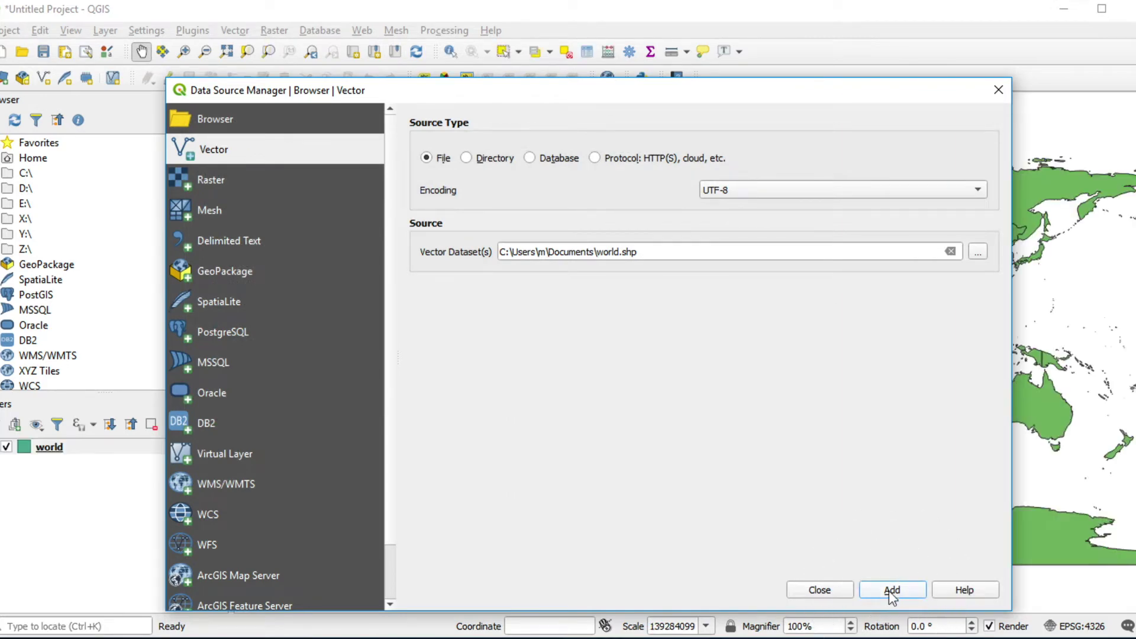
click(826, 590)
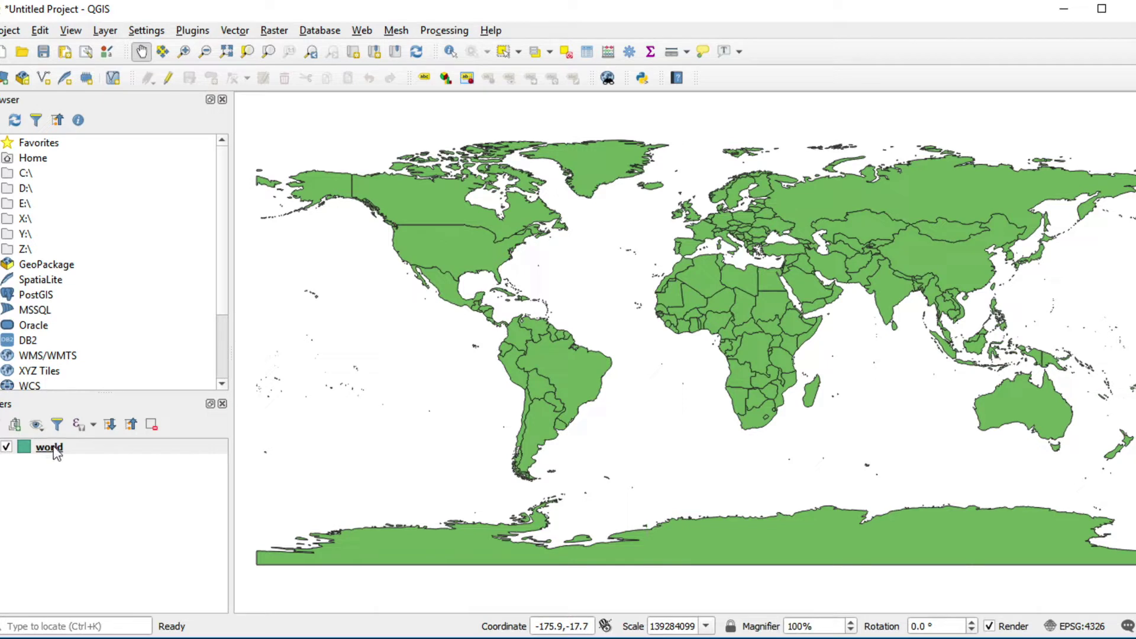
Switch the world layer's labelling to Single labels in Layer Properties and apply it
mouse_move(55, 451)
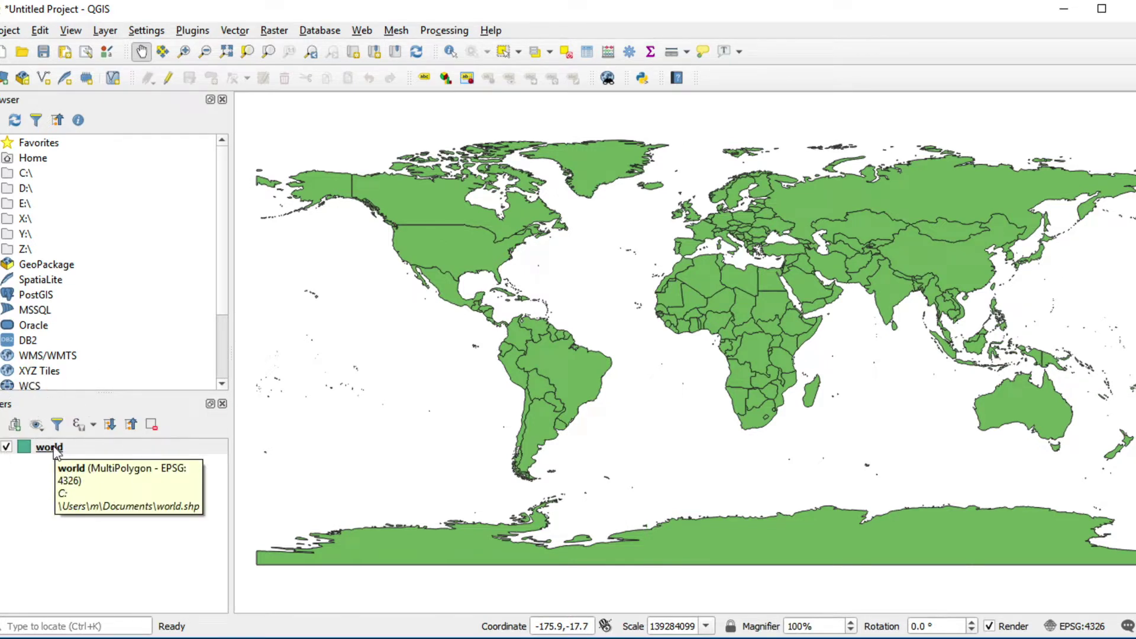
right_click(54, 451)
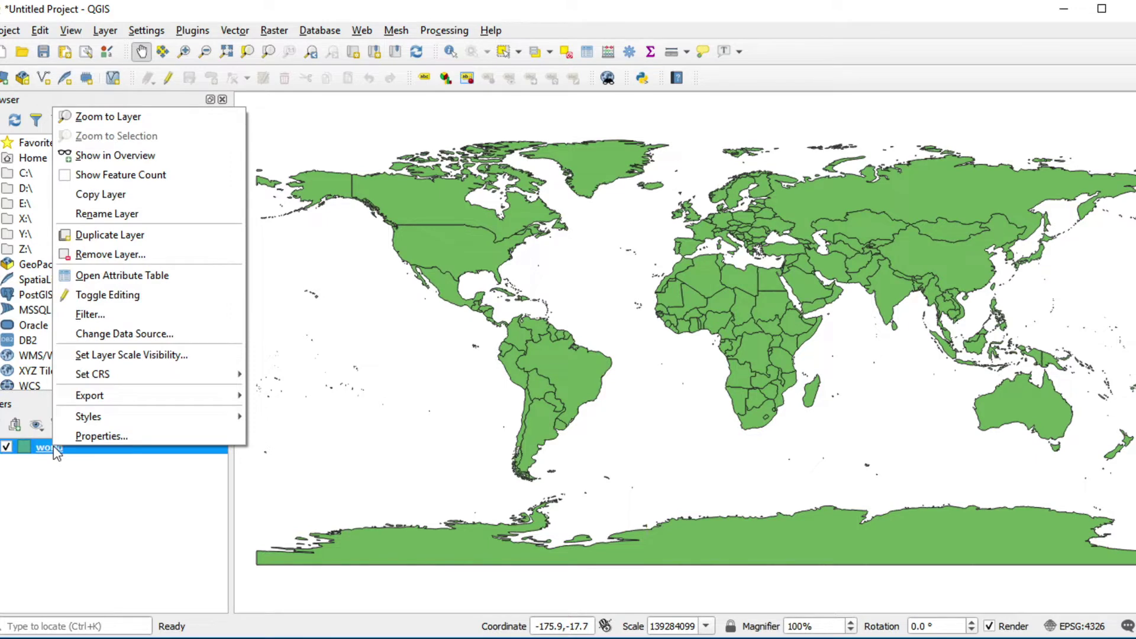
click(135, 438)
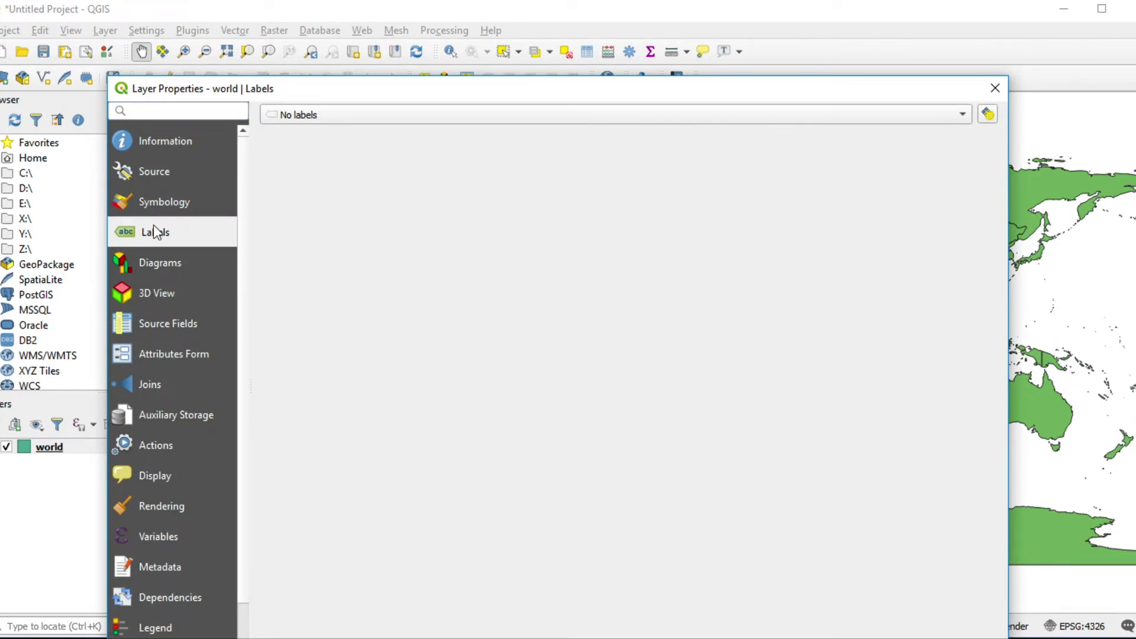
click(182, 237)
drag(613, 90, 636, 24)
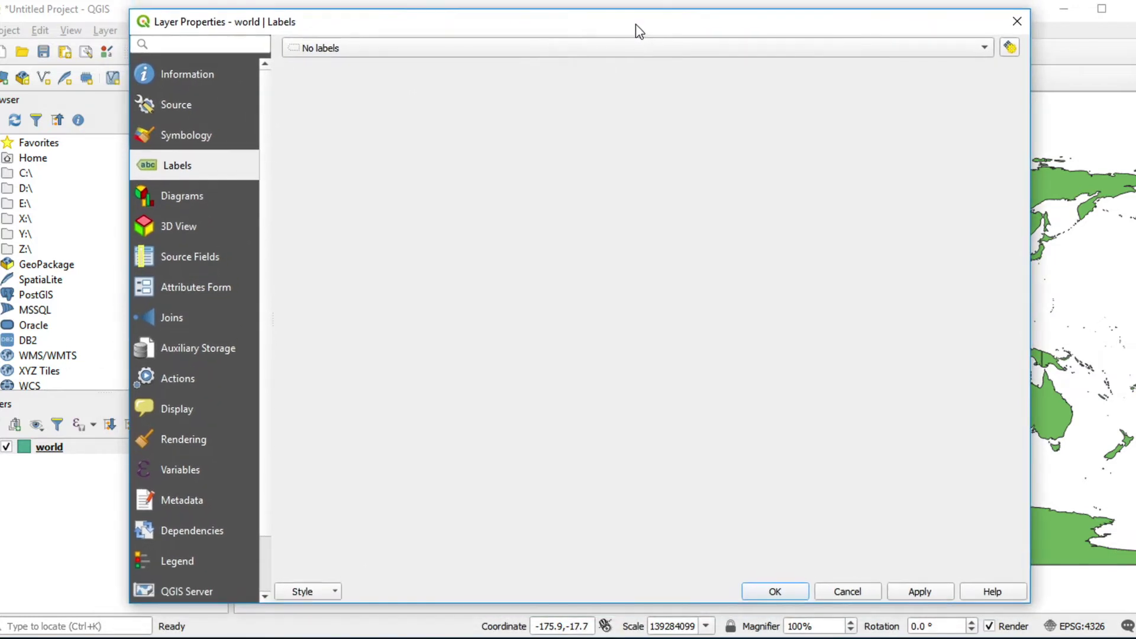
click(570, 50)
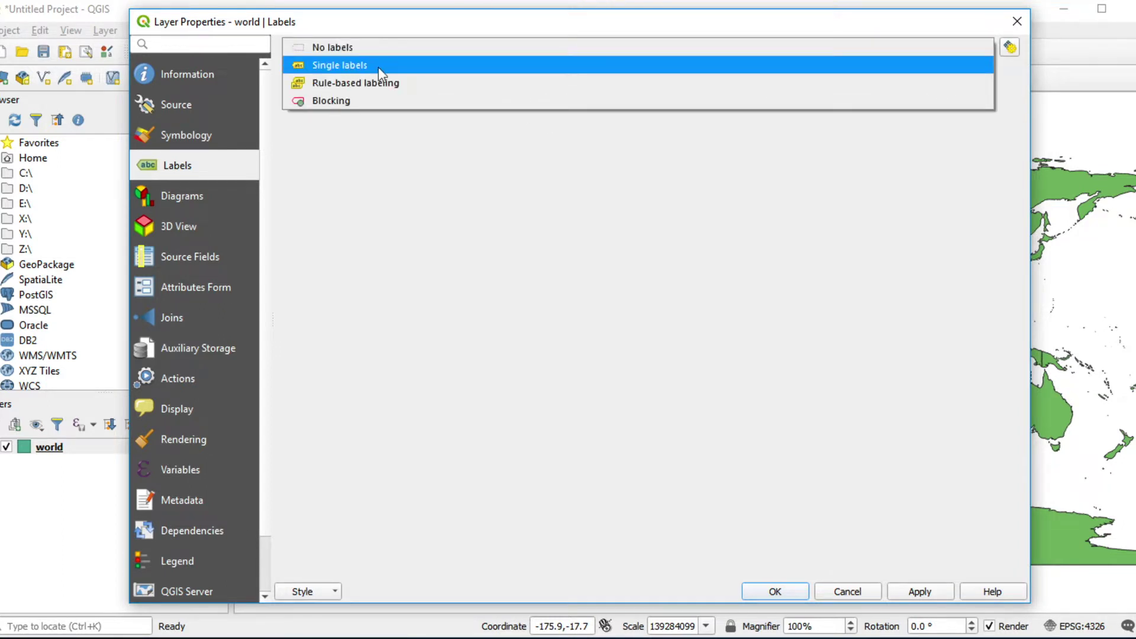
click(378, 66)
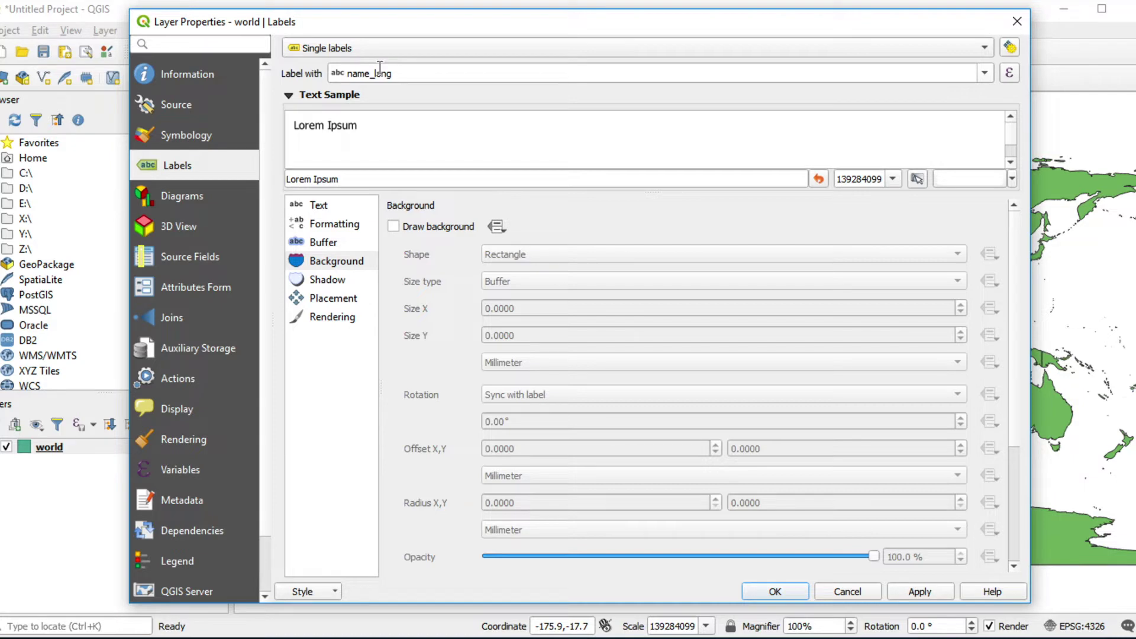
click(924, 599)
Set name_long as the label field, apply it, and close Layer Properties
click(976, 73)
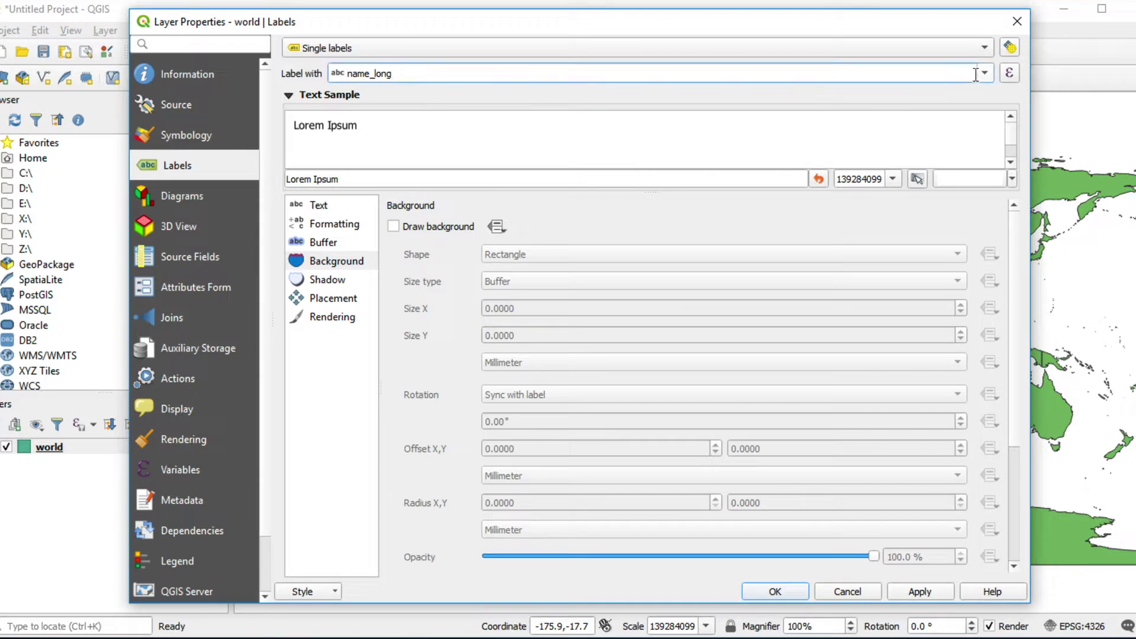
double_click(976, 73)
click(992, 75)
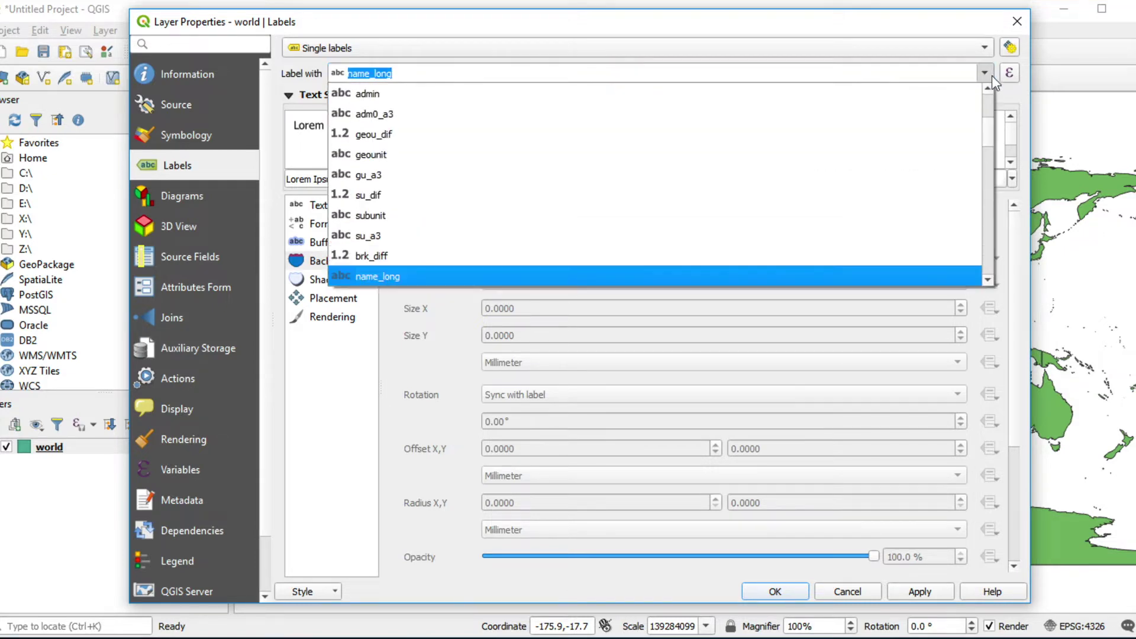
click(394, 276)
click(407, 67)
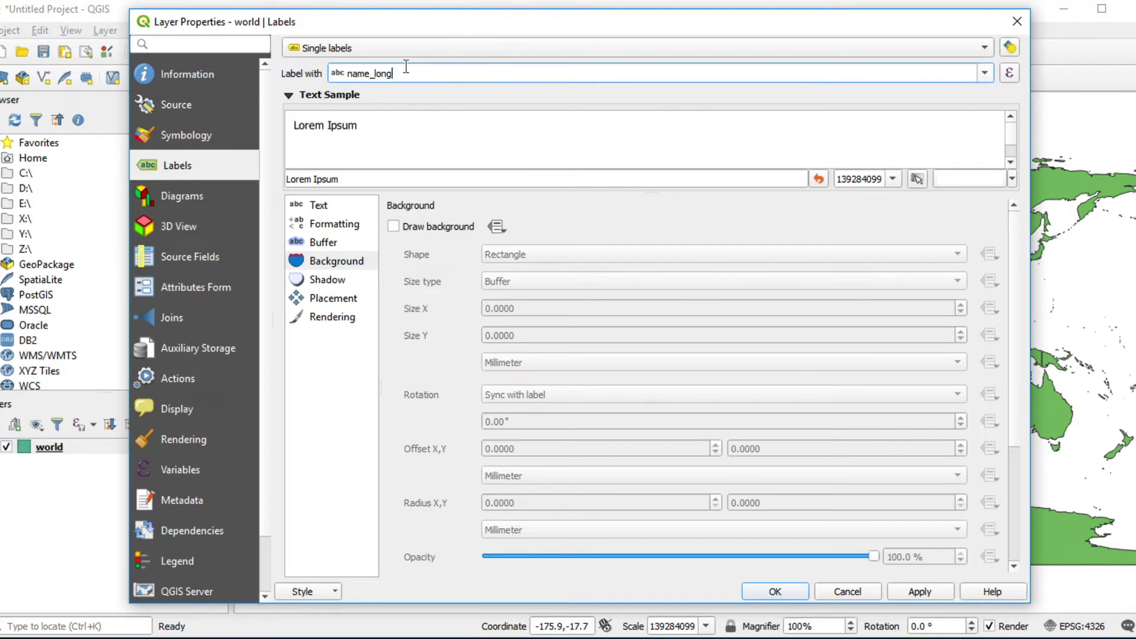
click(919, 592)
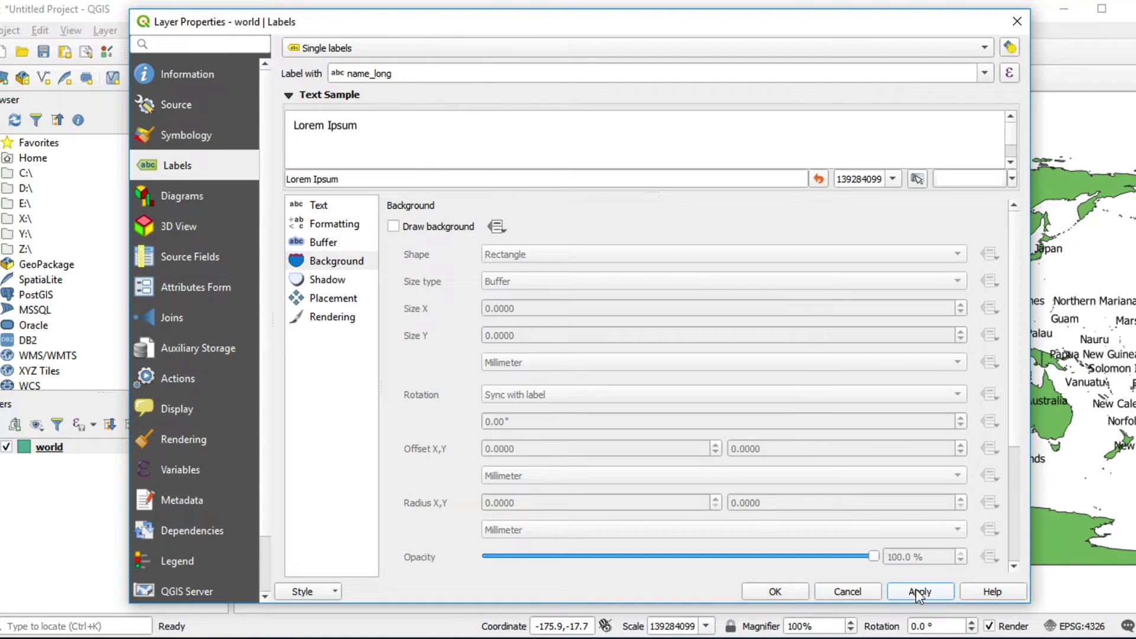
click(778, 592)
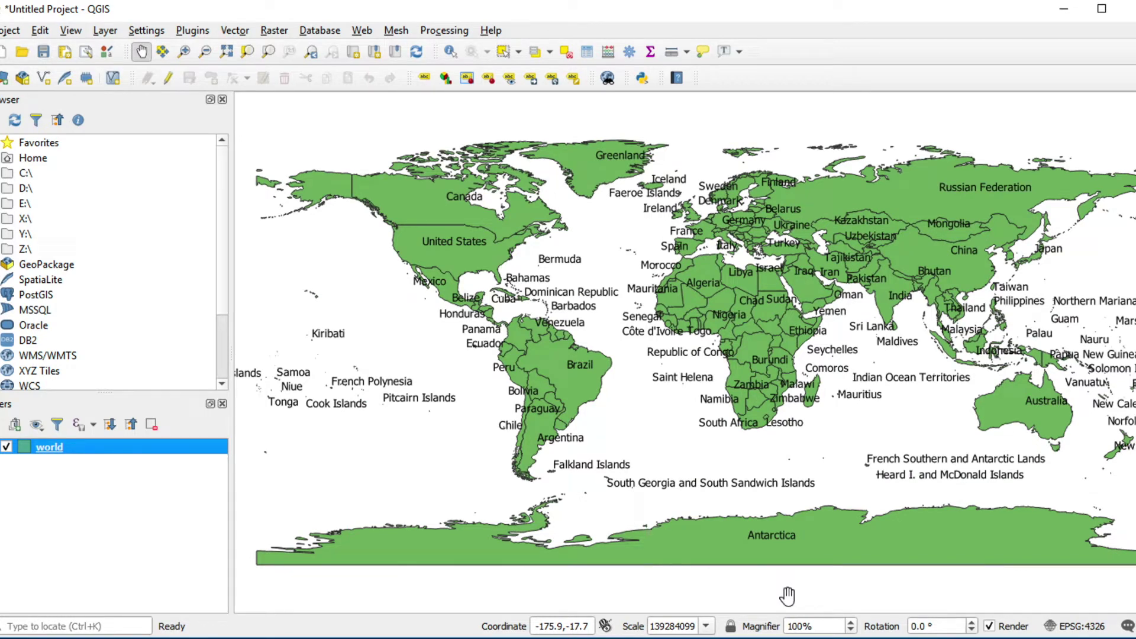
Reopen the world layer's label properties and the label expression editor
right_click(61, 448)
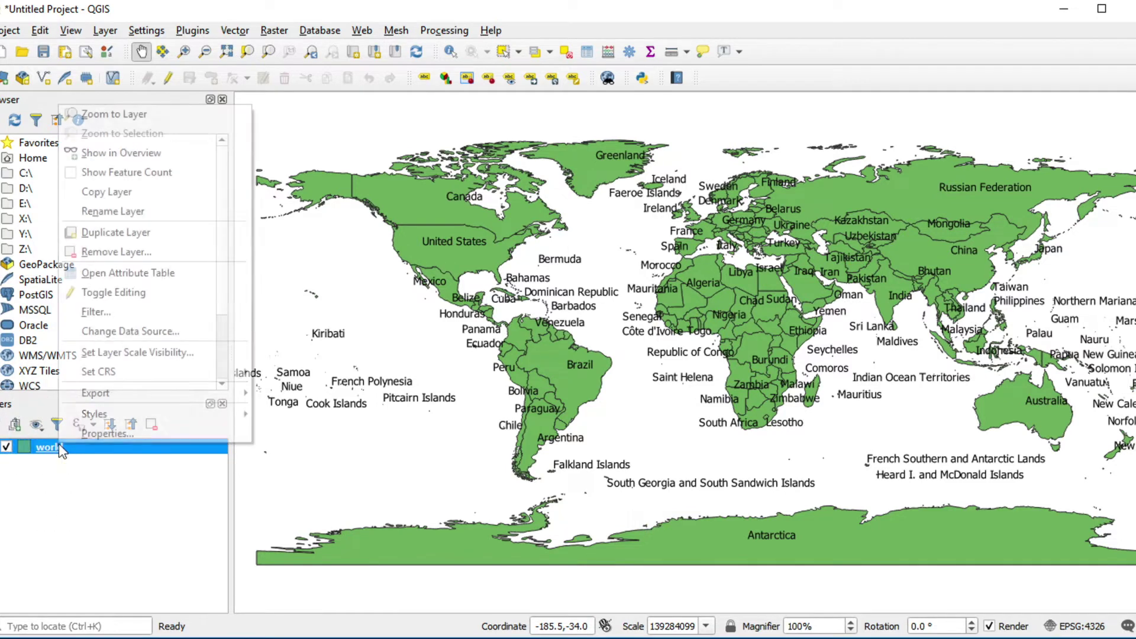
click(91, 435)
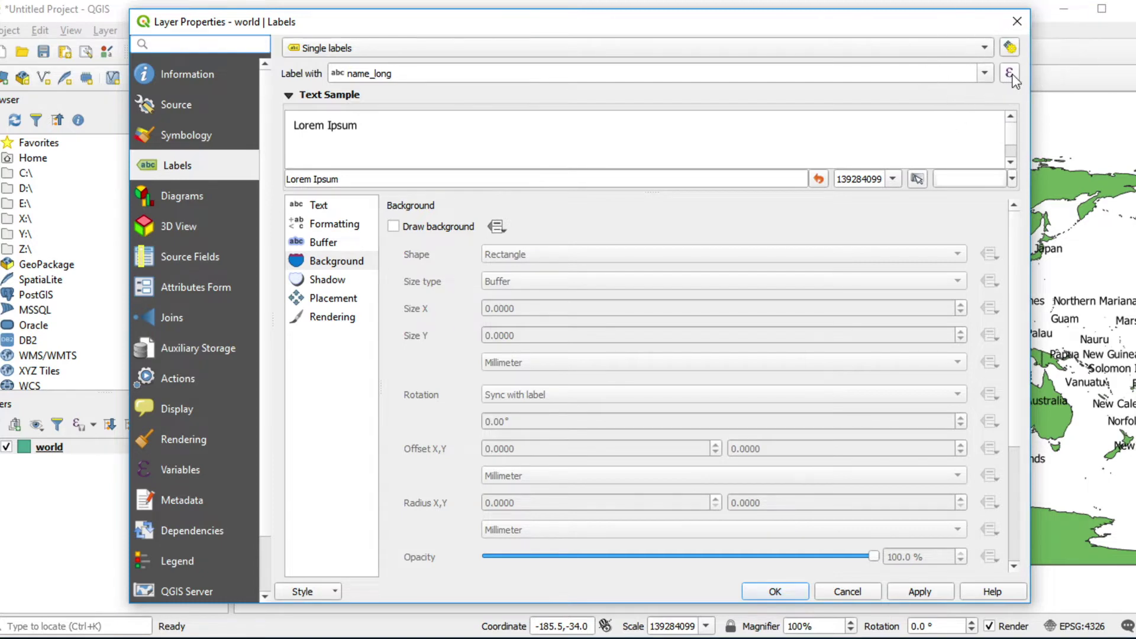
click(1010, 74)
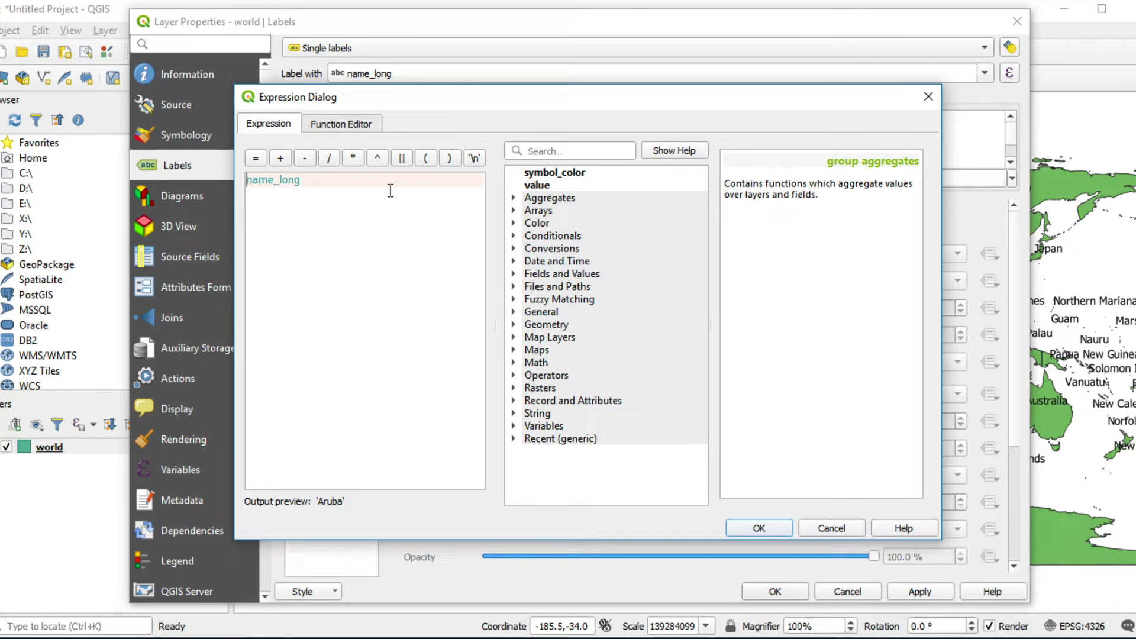
Enter the label expression 'ประเทศ' || '\n' || name_long and accept it
text(d)
key(BackSpace)
click(258, 188)
key(Left)
text(")
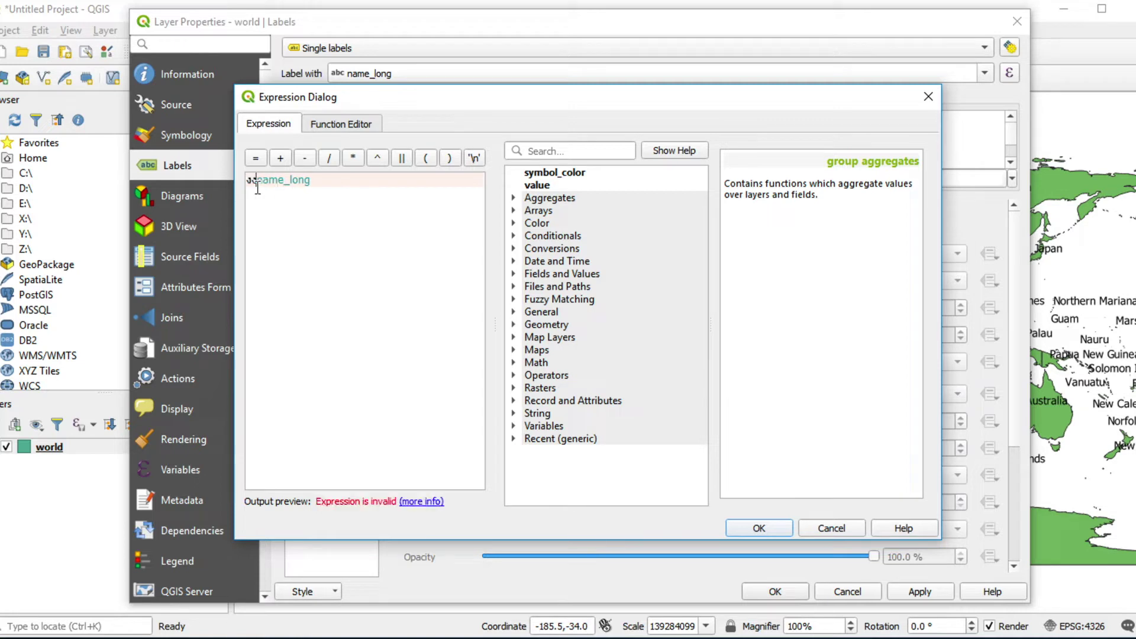
key(BackSpace)
text(')
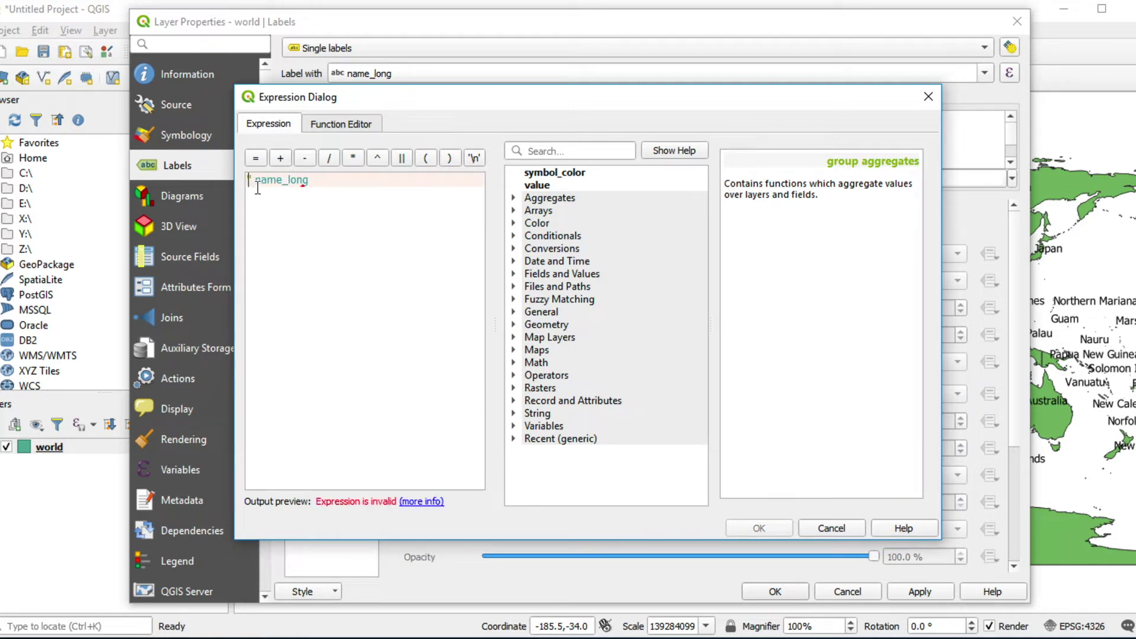
text(ประเทศ'  ||)
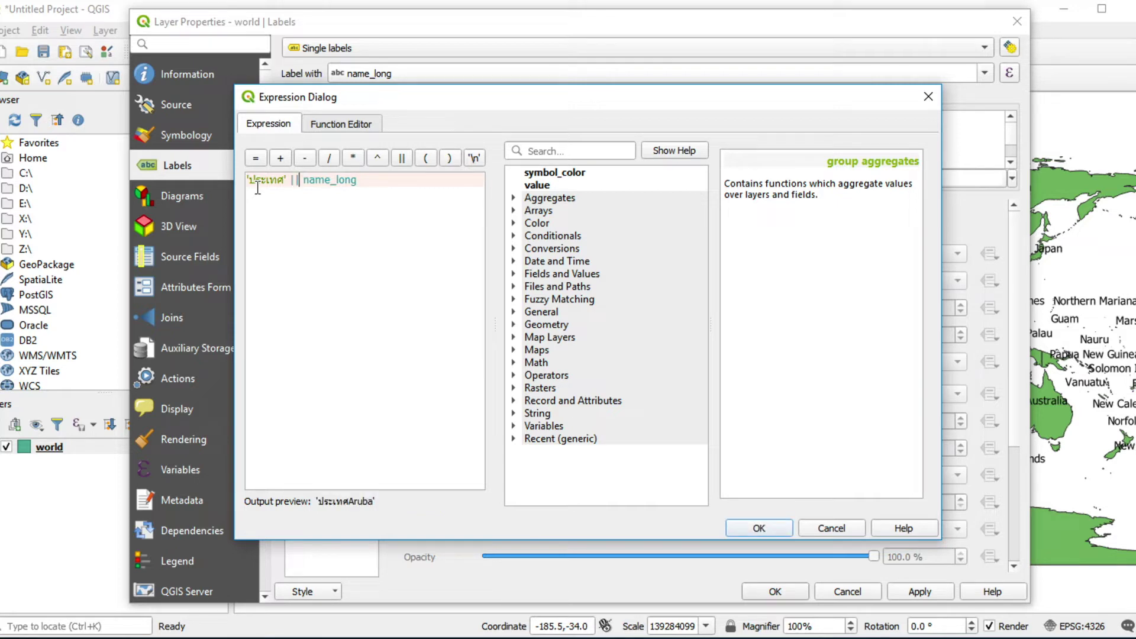
text( ')
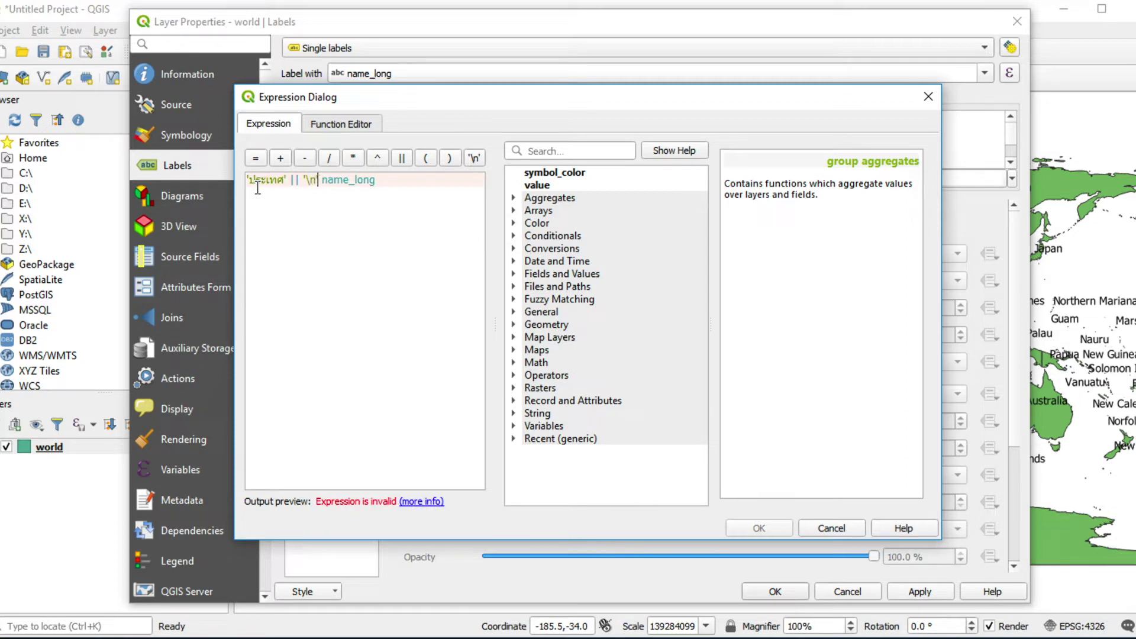
text(  ||)
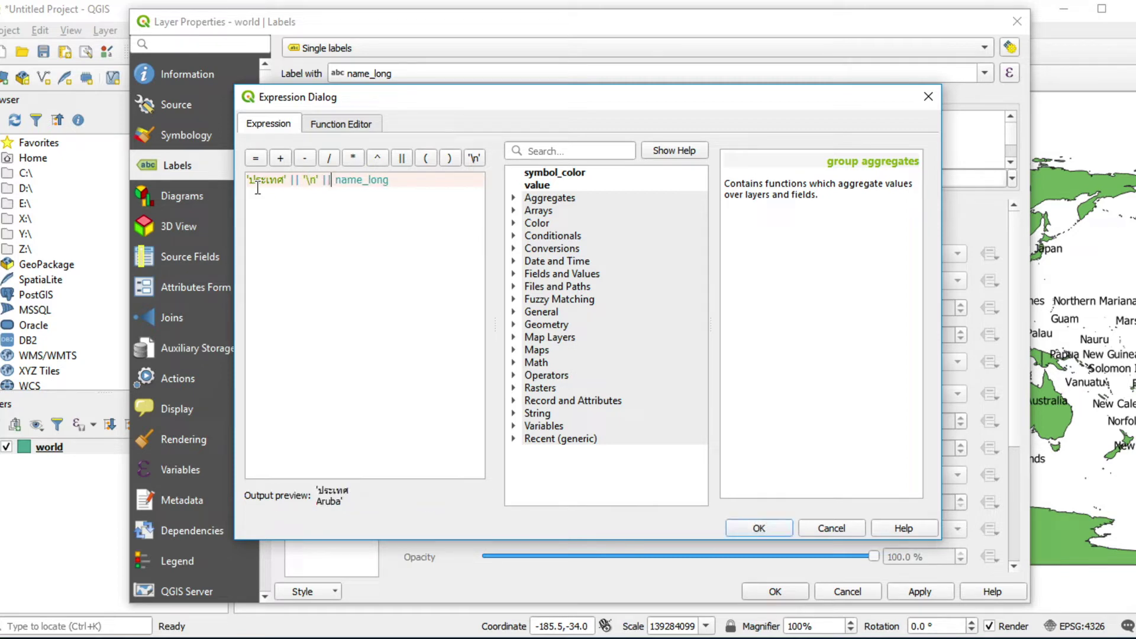
click(326, 184)
click(326, 184)
click(759, 528)
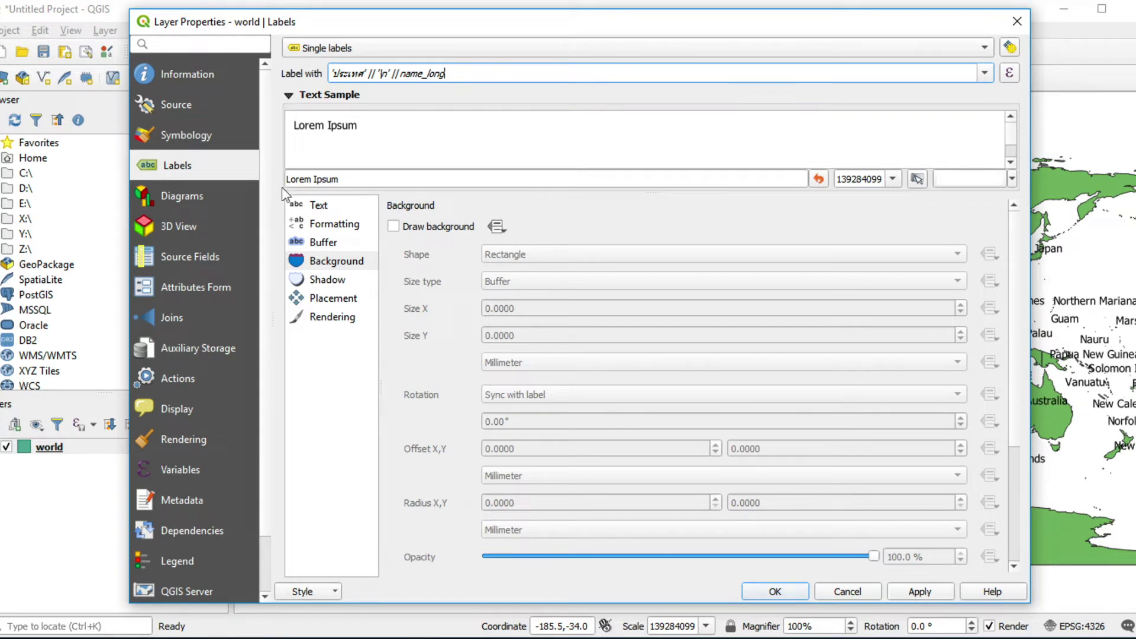
Make the label text colour pure red (#ff0004), apply it, and close Layer Properties
click(318, 207)
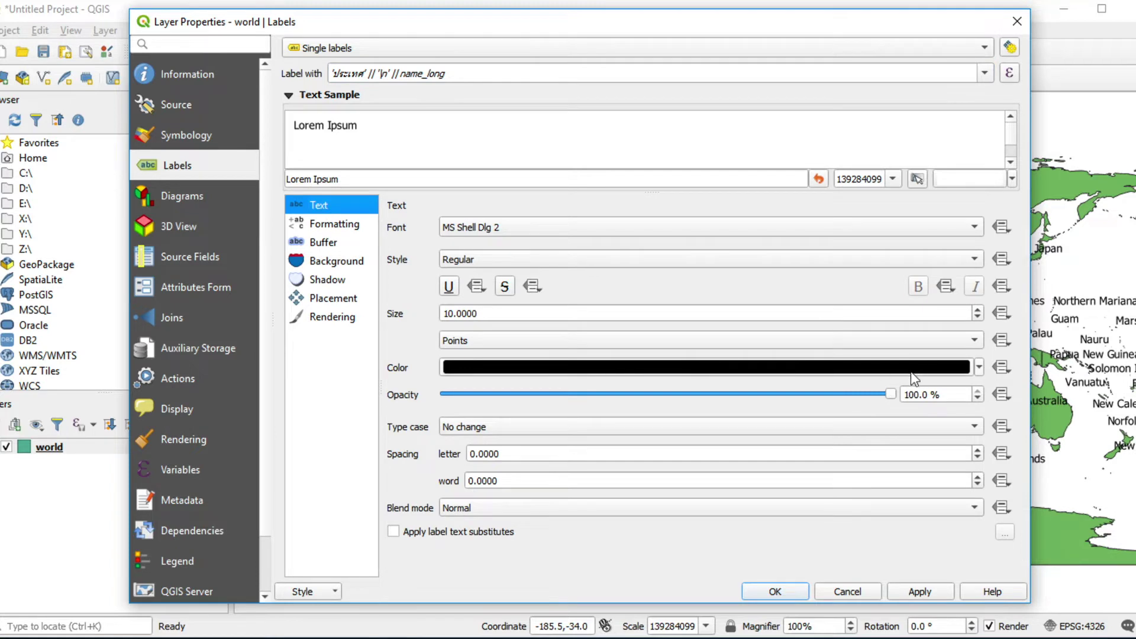
mouse_move(933, 374)
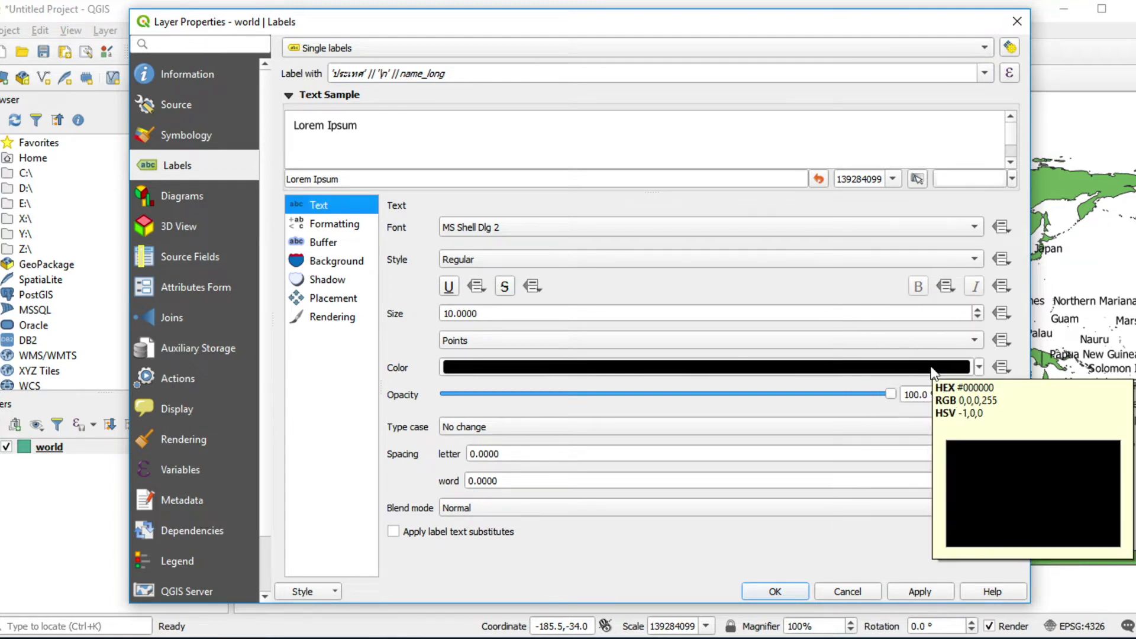
click(932, 367)
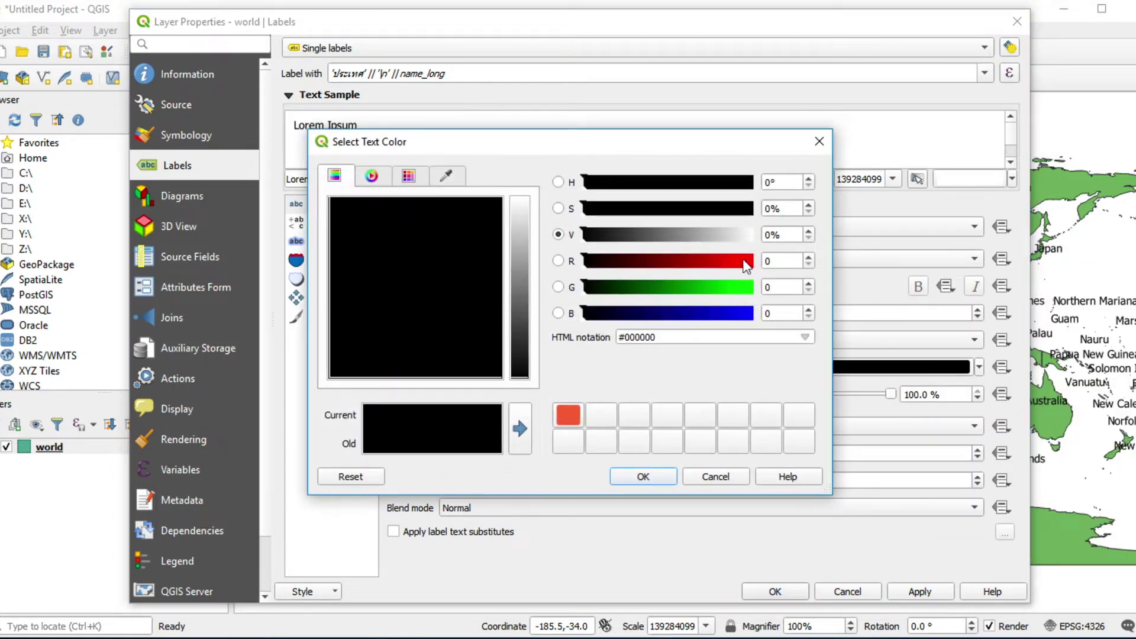
click(746, 265)
click(495, 214)
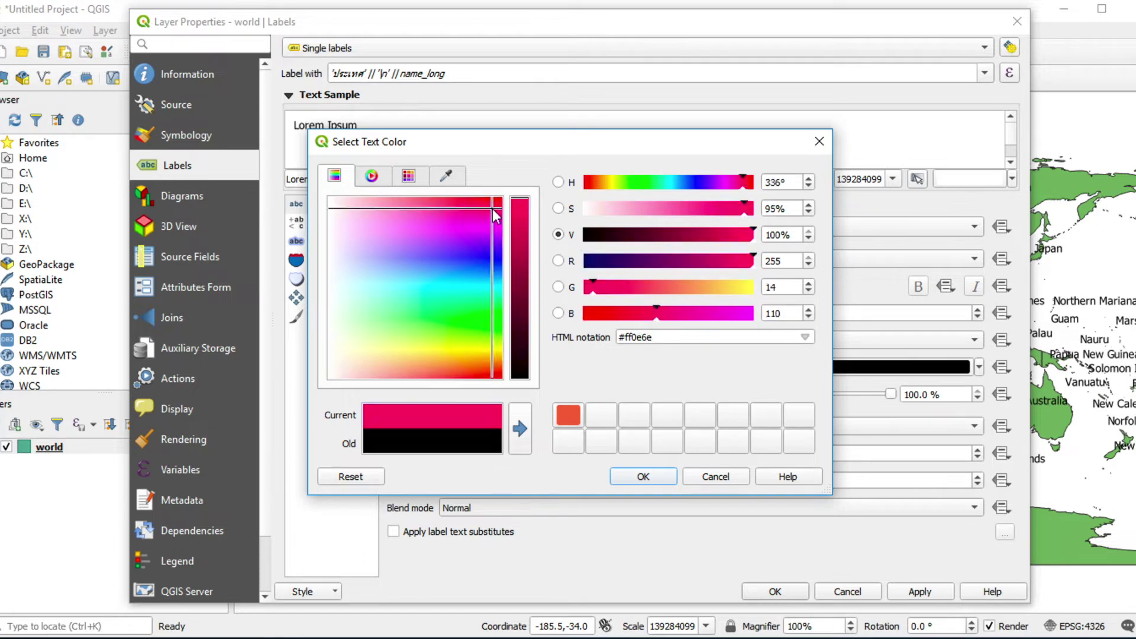
drag(496, 214, 503, 199)
click(644, 475)
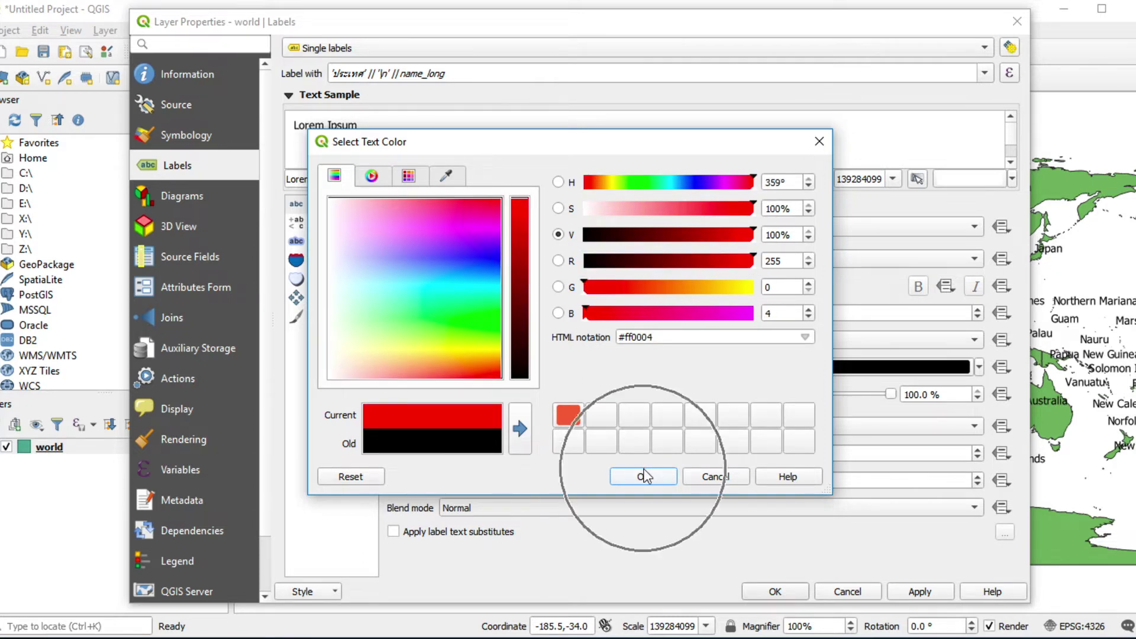
click(925, 595)
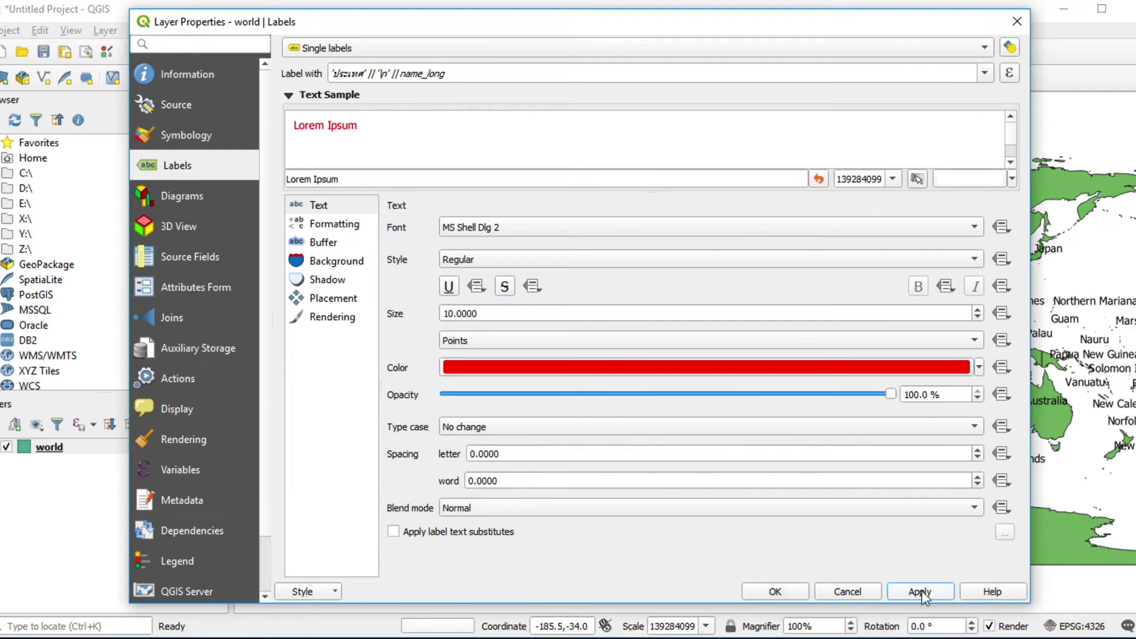
click(775, 594)
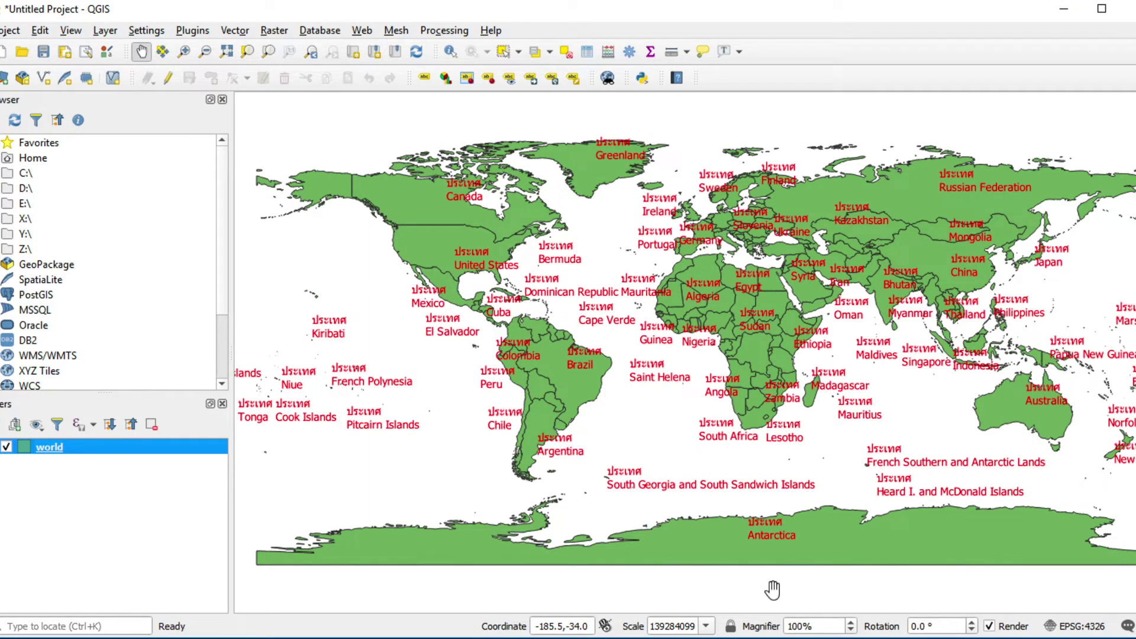
Set the world layer's multi-line label alignment to Center in Labels > Formatting
right_click(58, 452)
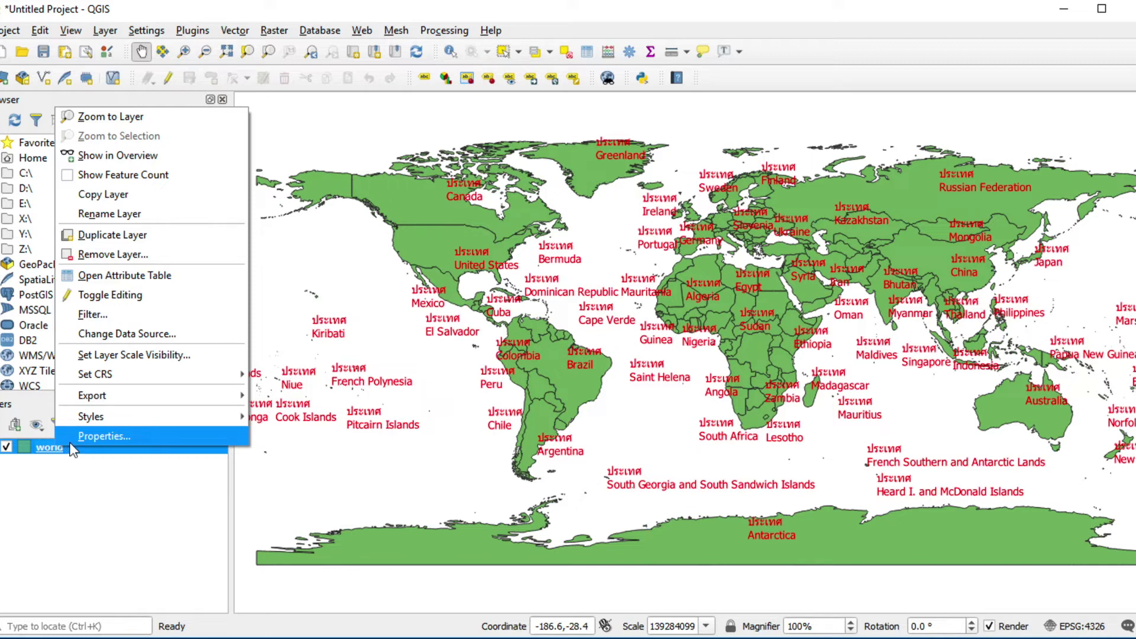
click(102, 433)
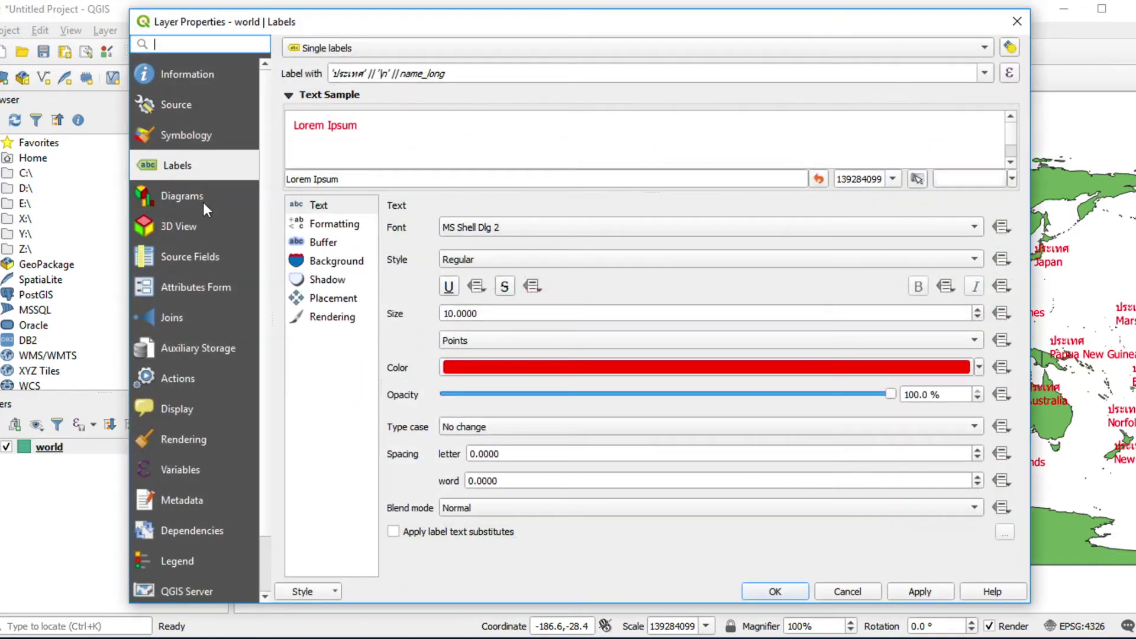
click(342, 231)
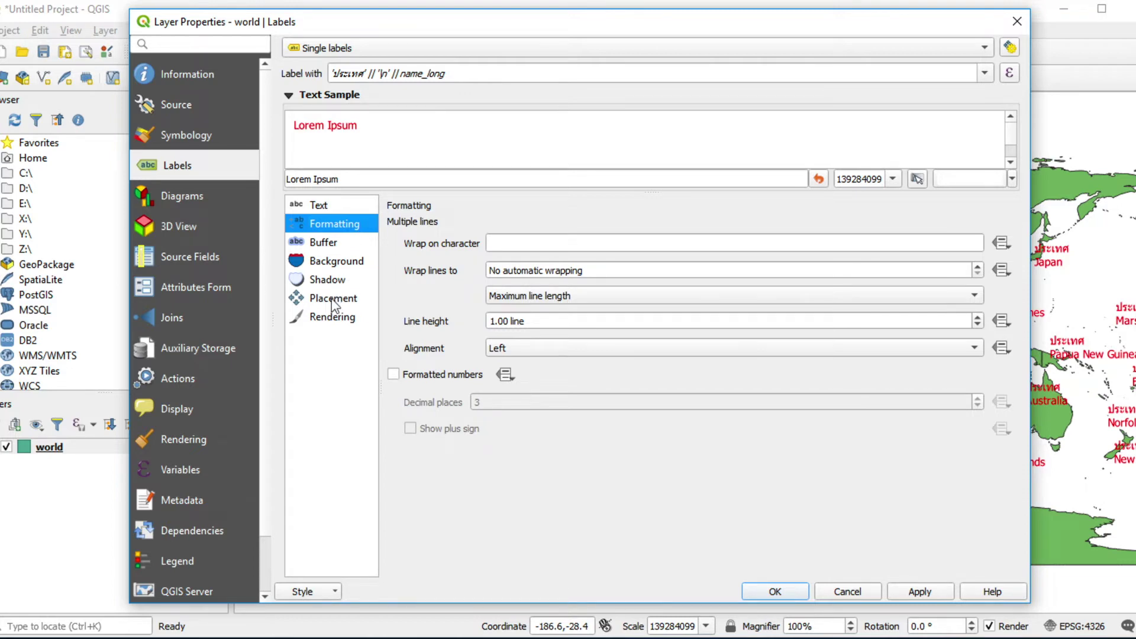
click(518, 350)
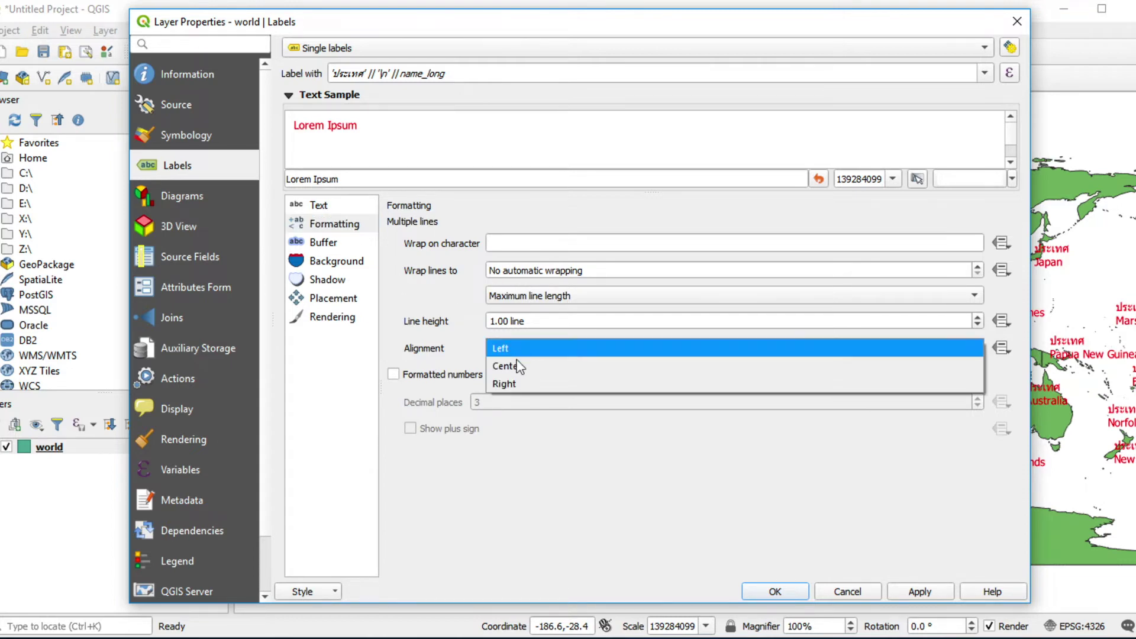
click(524, 367)
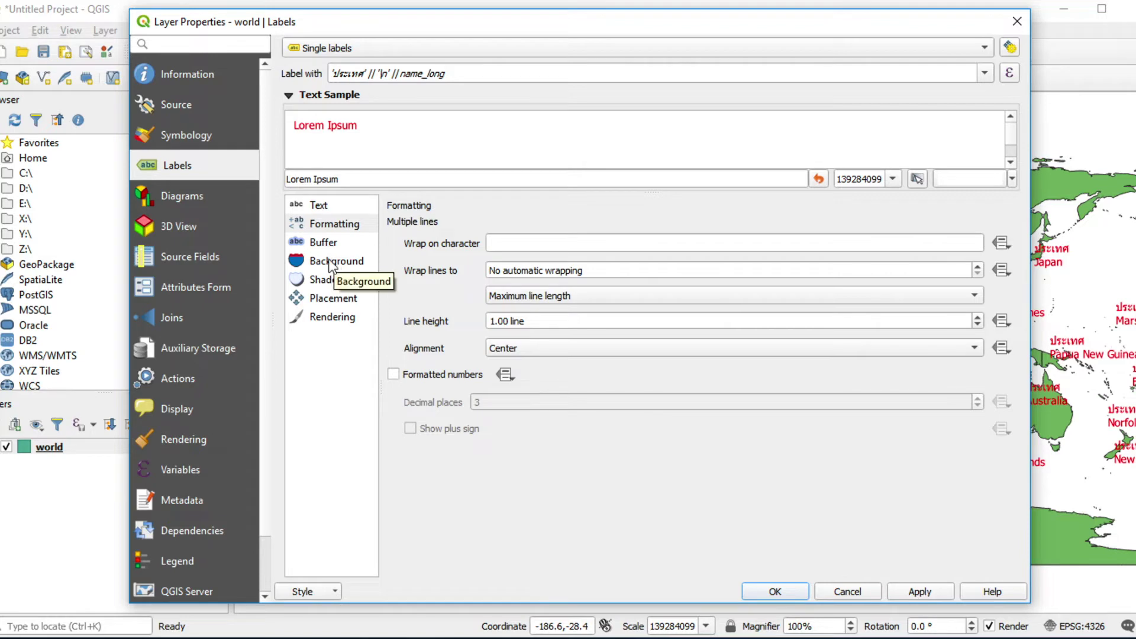
Enable scale-dependent label visibility from 1:10000000 to 1:10000 and apply it
click(333, 318)
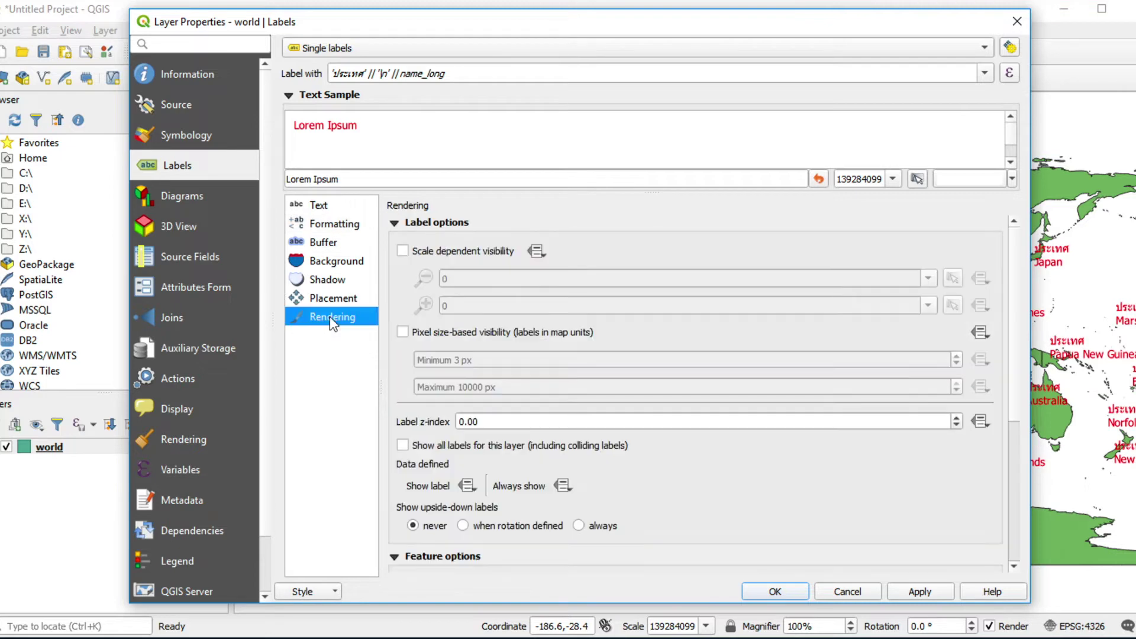
click(407, 251)
click(593, 285)
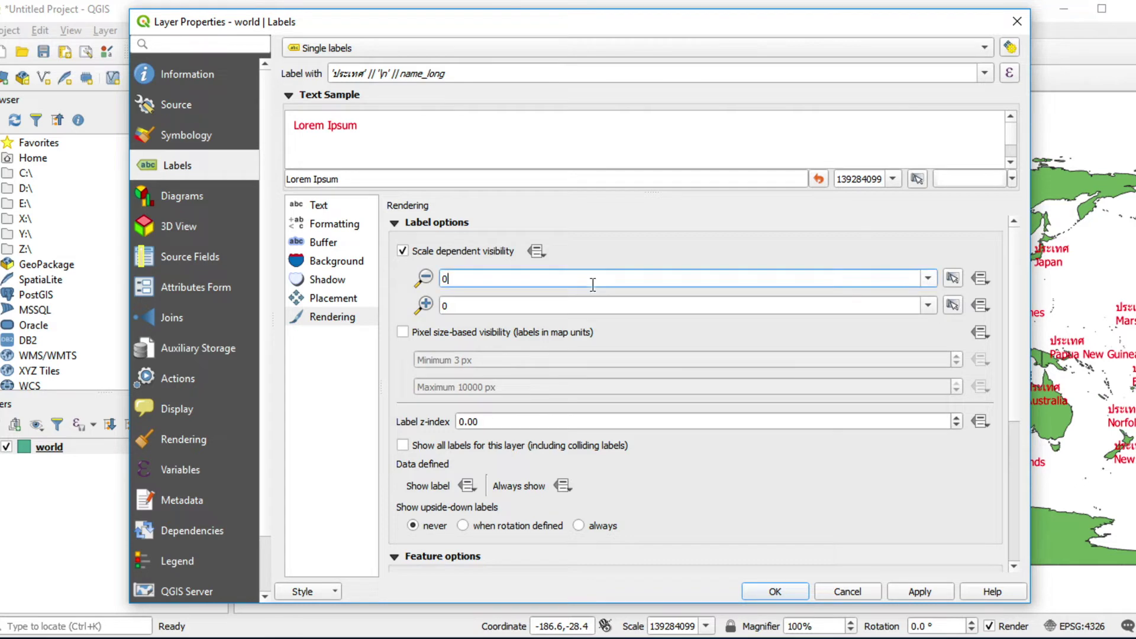
key(BackSpace)
text(10000000)
click(514, 302)
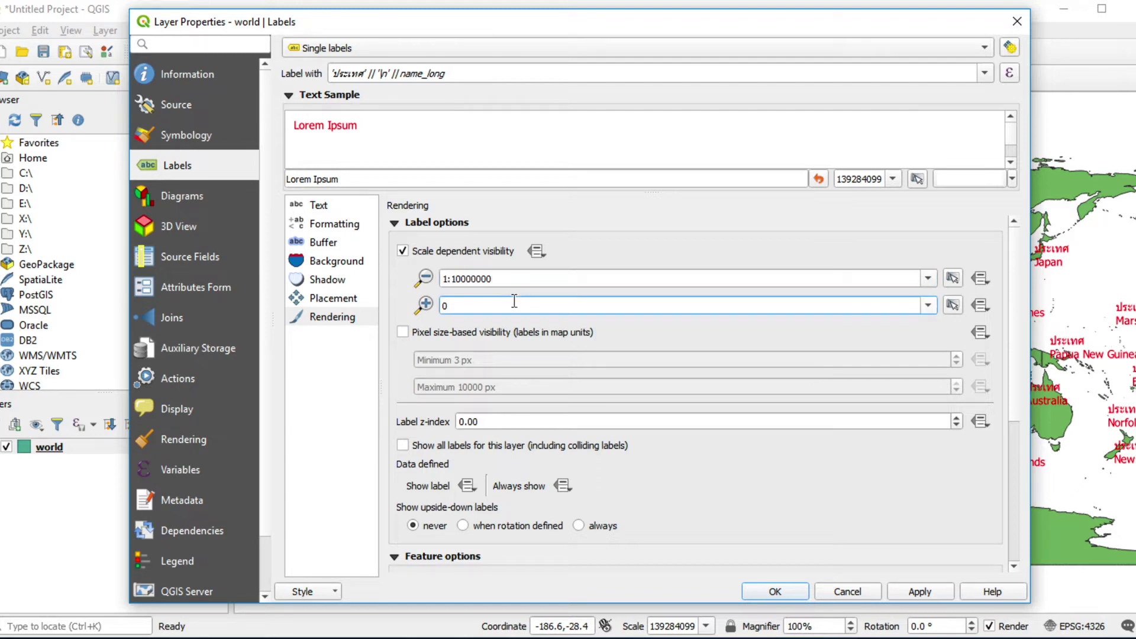
key(BackSpace)
text(10000)
click(914, 596)
Close Layer Properties and zoom into mainland Southeast Asia, centring Myanmar and Thailand
click(775, 592)
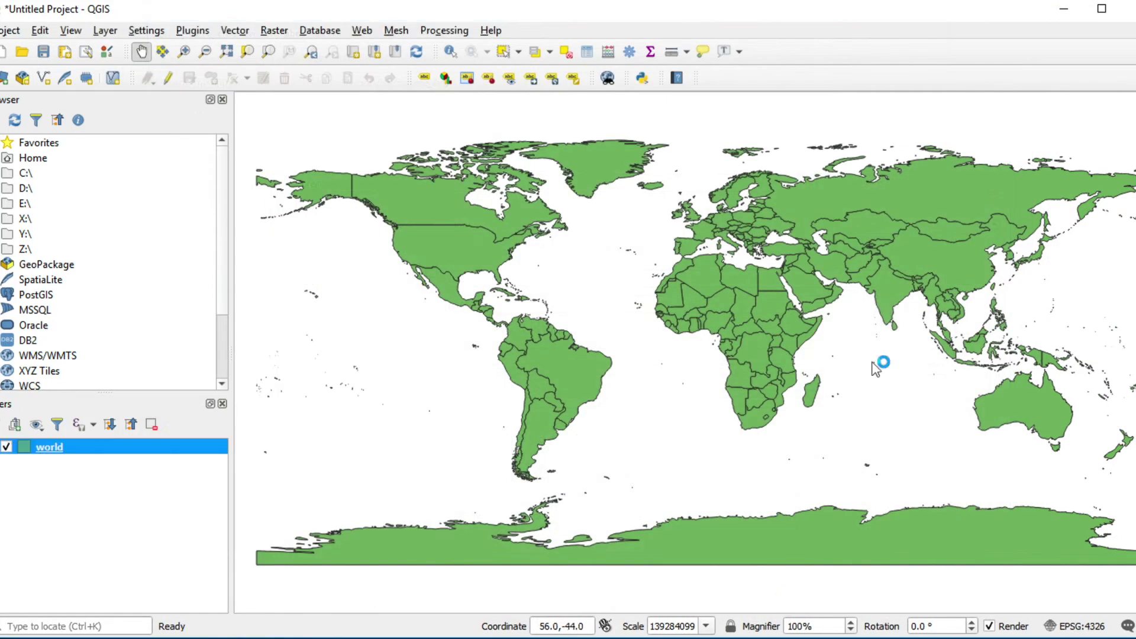
scroll(951, 318, up, 1)
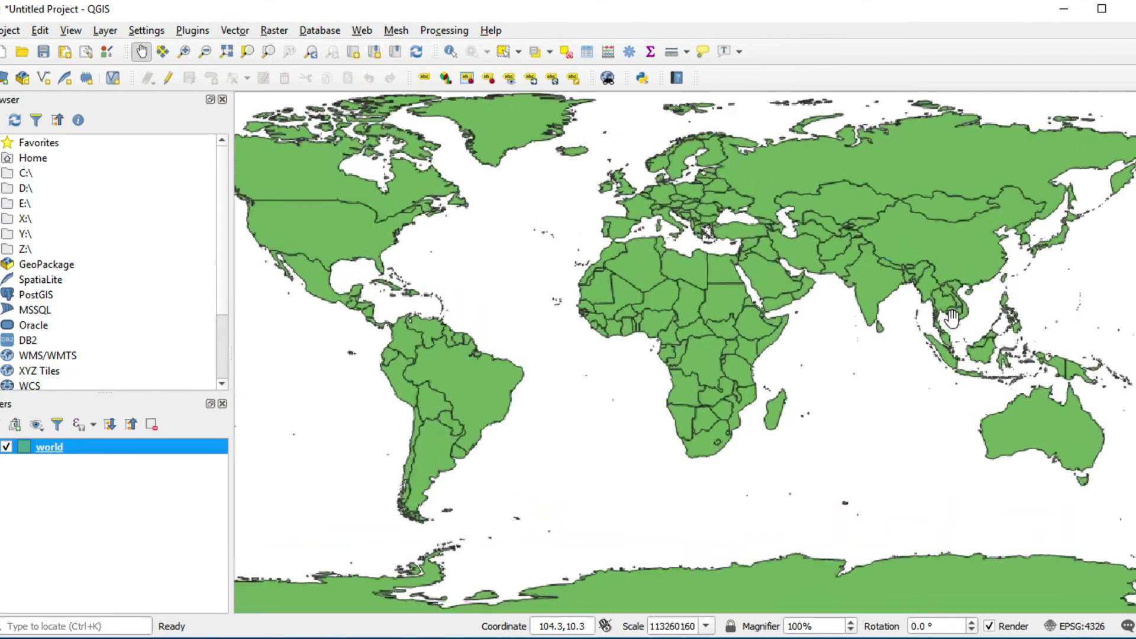
scroll(951, 317, up, 3)
scroll(937, 302, up, 2)
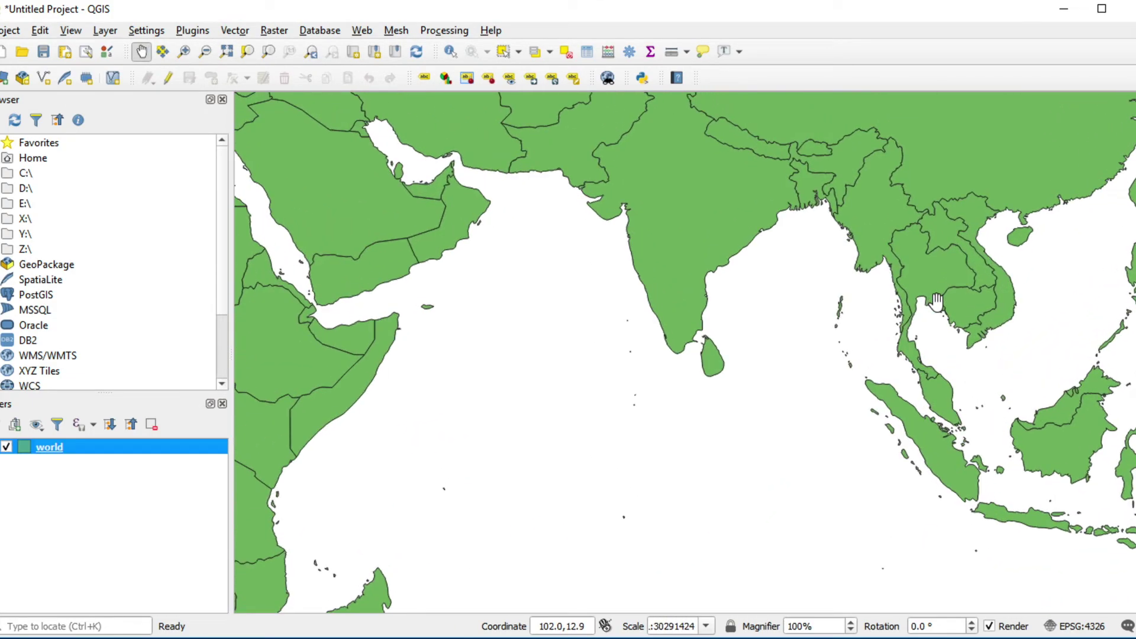
scroll(937, 301, up, 1)
scroll(919, 274, up, 2)
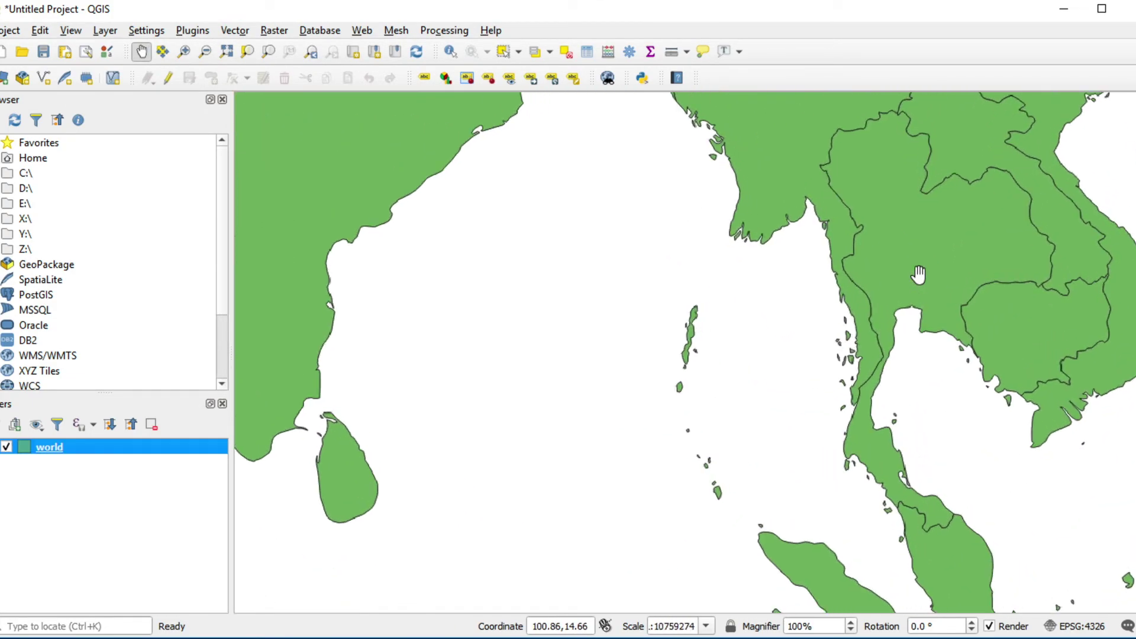
scroll(919, 274, up, 1)
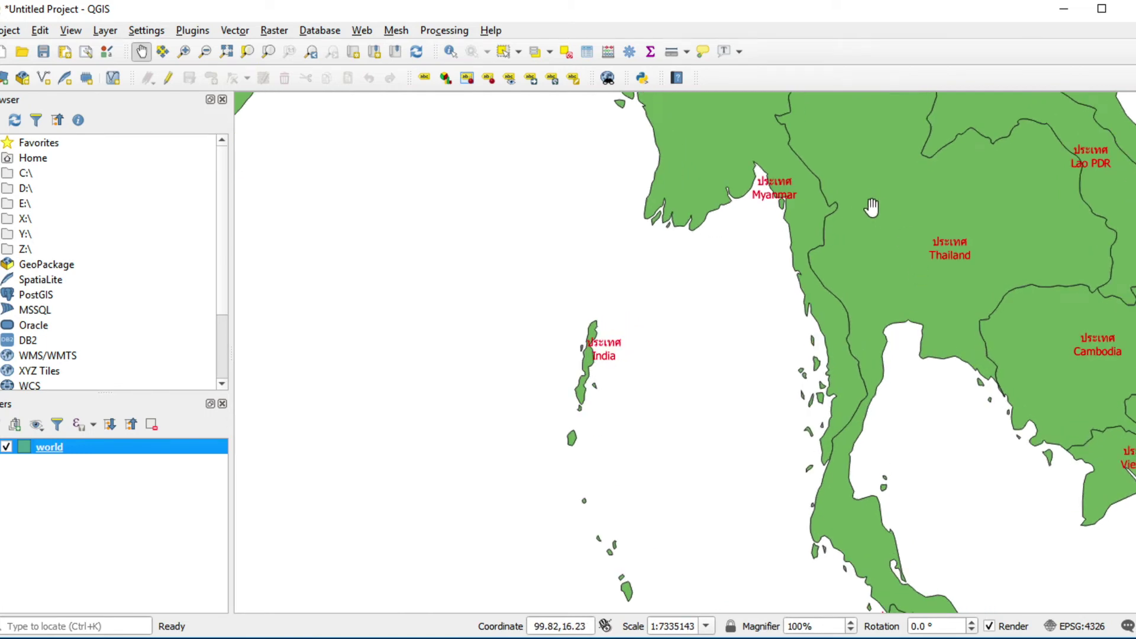
drag(845, 201, 674, 168)
Zoom in and out to check the map scale where the red labels appear
scroll(753, 240, down, 2)
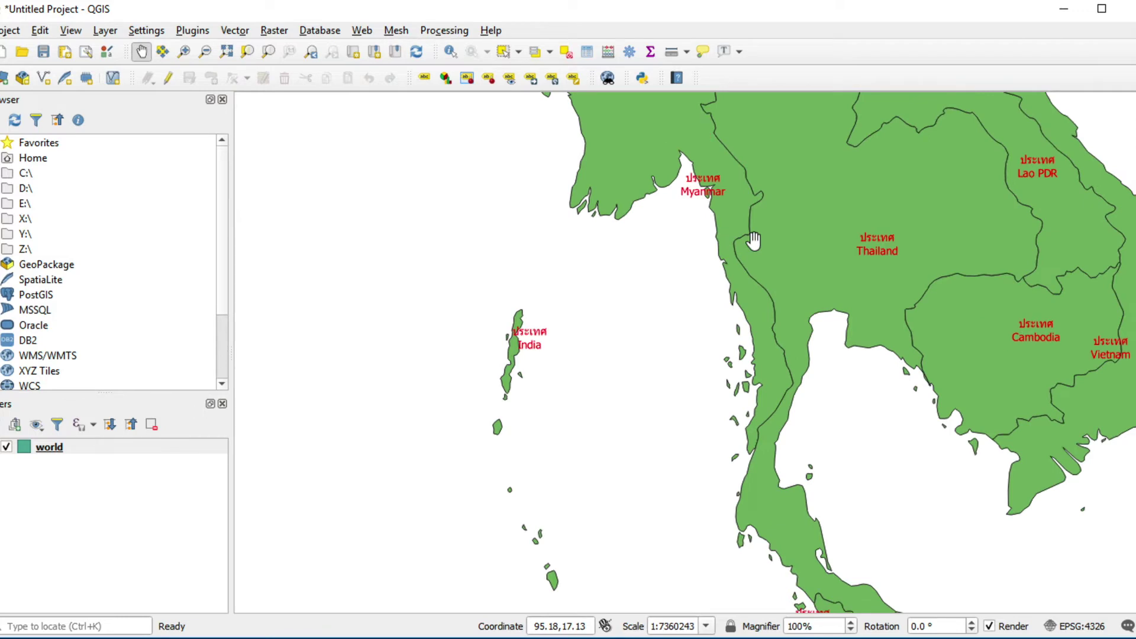
scroll(753, 241, up, 5)
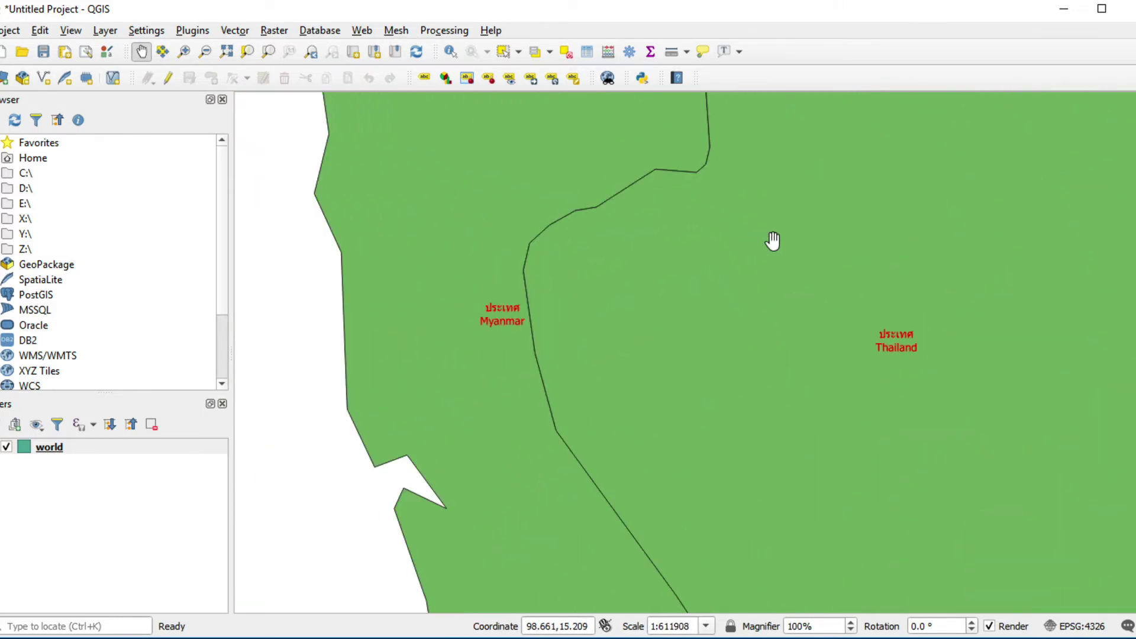
scroll(897, 307, up, 3)
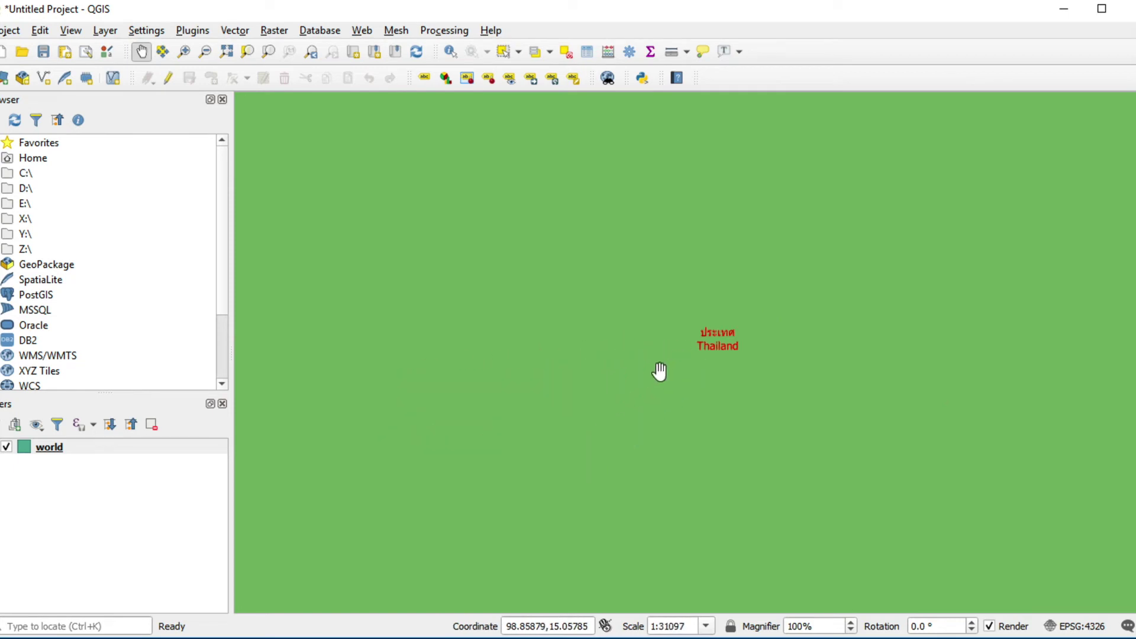
scroll(660, 373, up, 5)
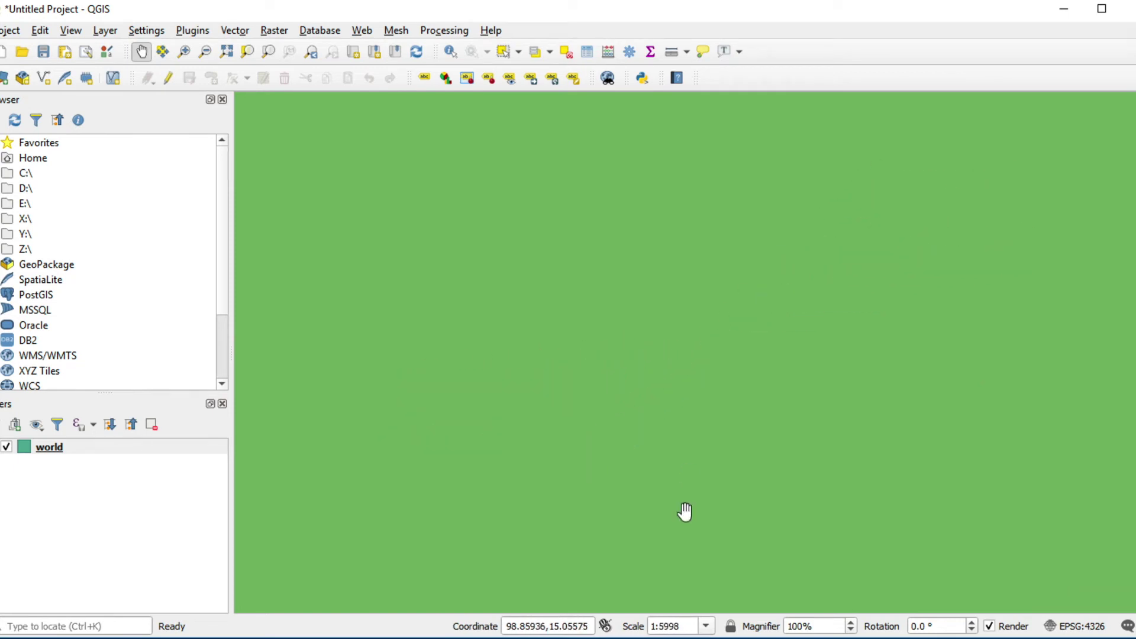
click(659, 626)
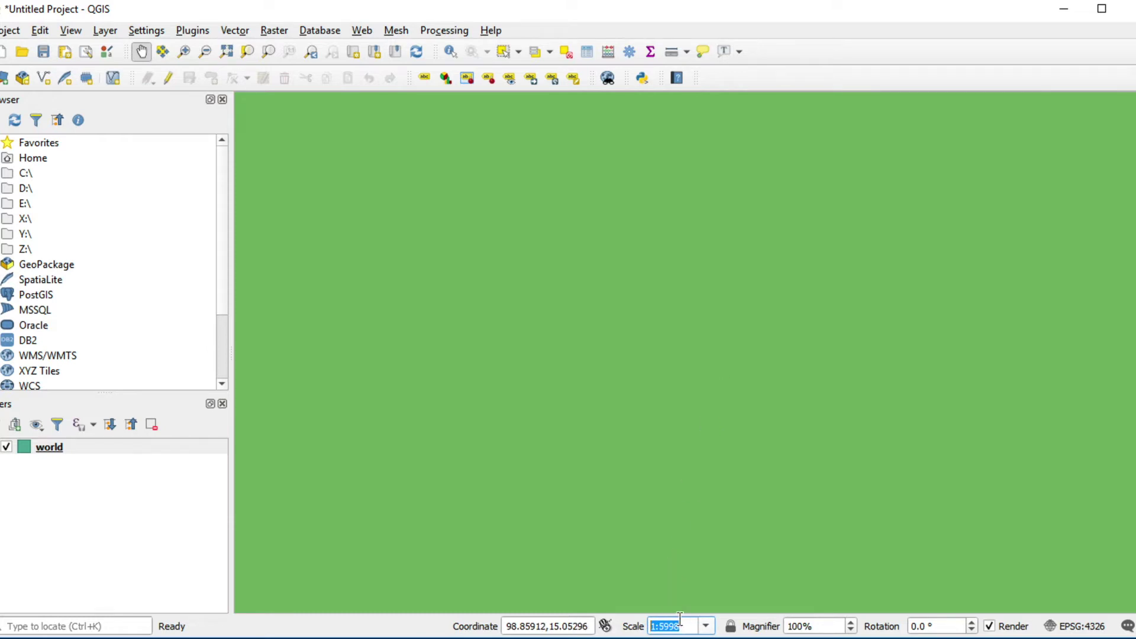
scroll(654, 475, down, 9)
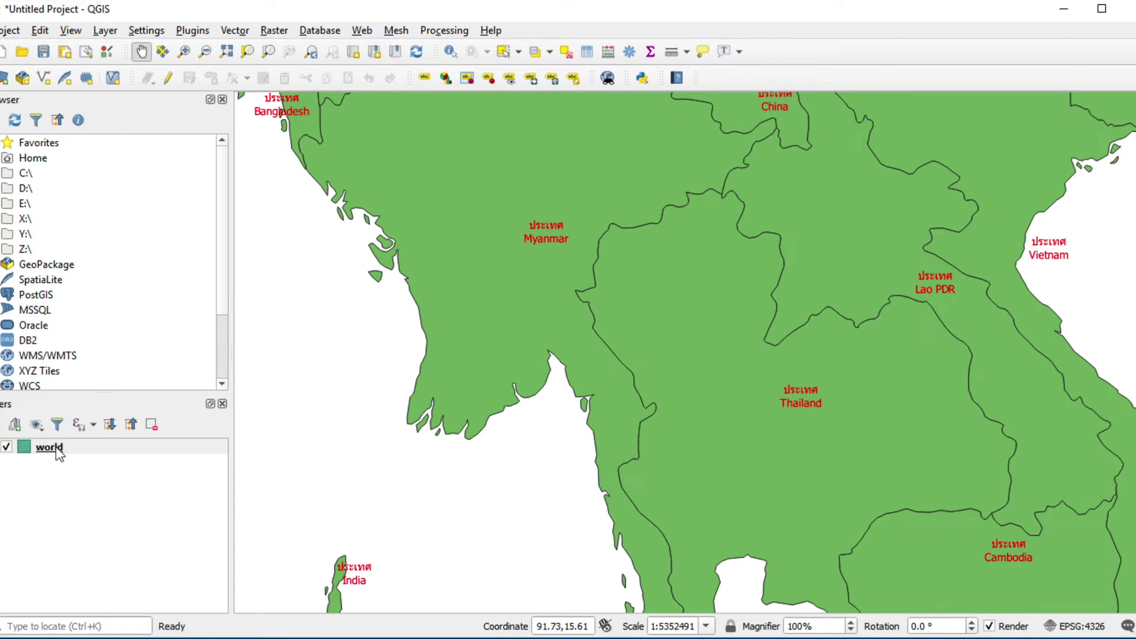
right_click(57, 448)
Zoom back to the full world layer extent and reopen its label properties
click(142, 117)
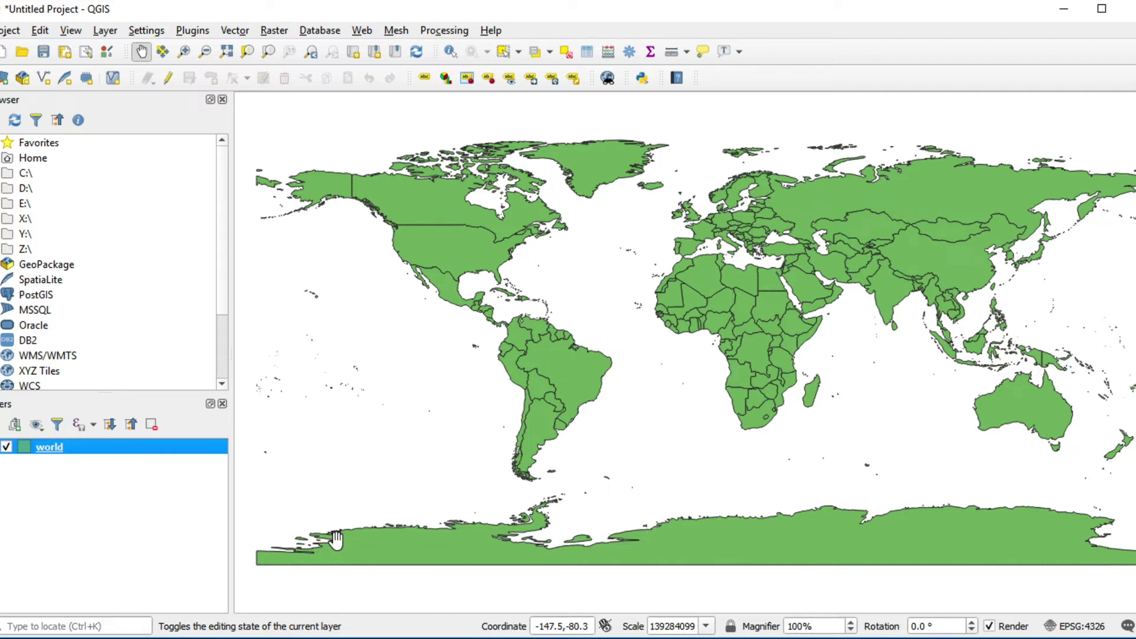
right_click(62, 454)
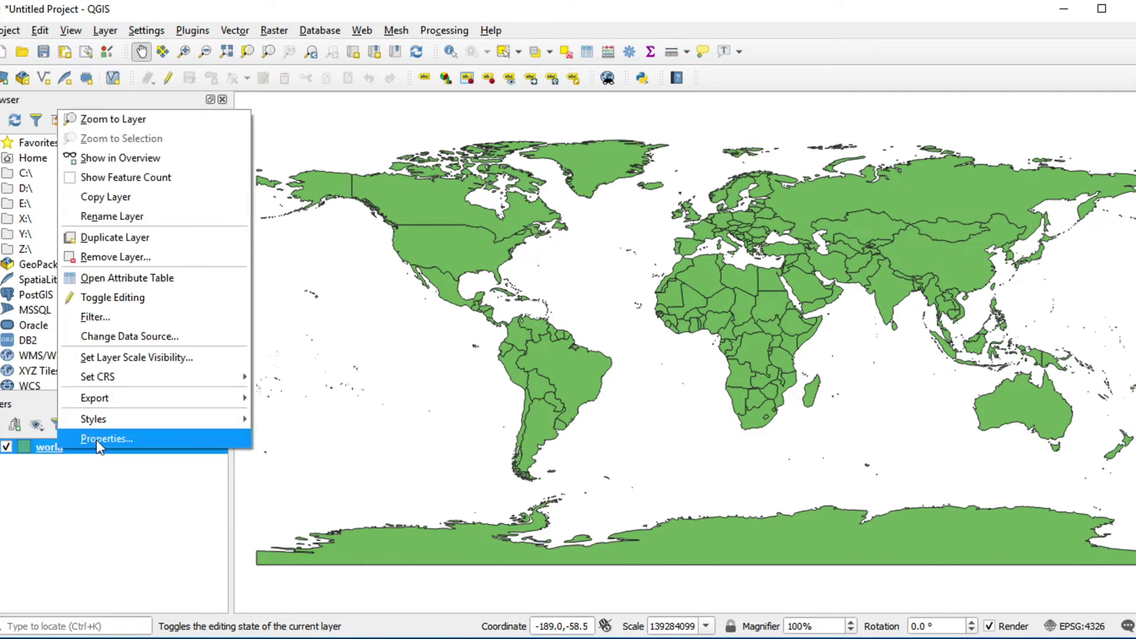
click(127, 439)
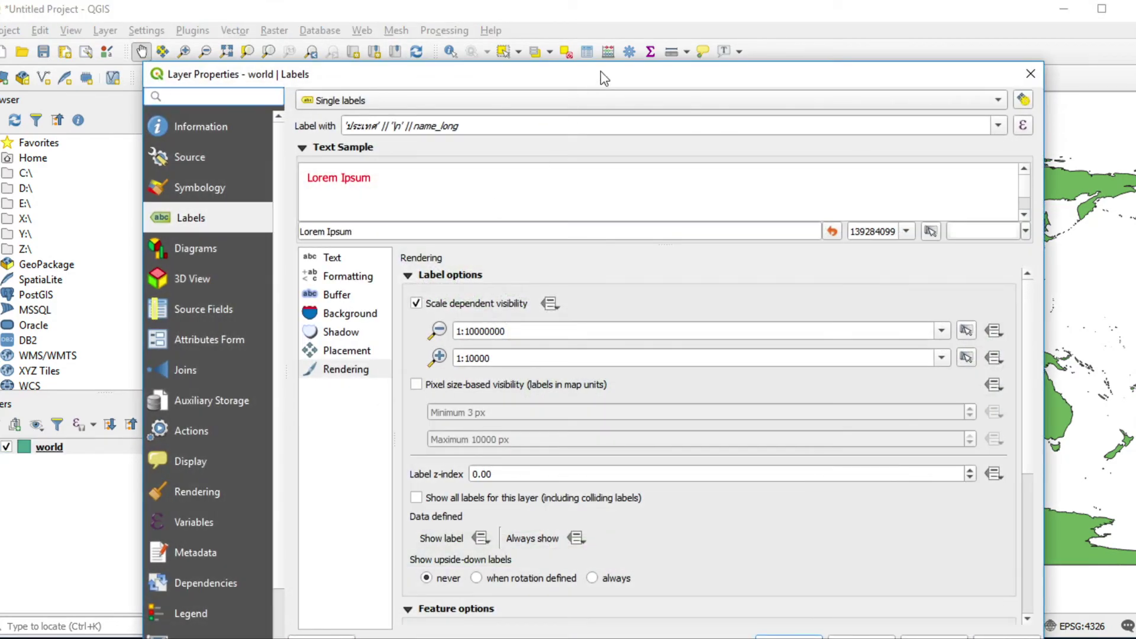
Switch the world layer to Rule-based labeling and delete the default no-filter rule
drag(604, 77, 603, 38)
click(355, 62)
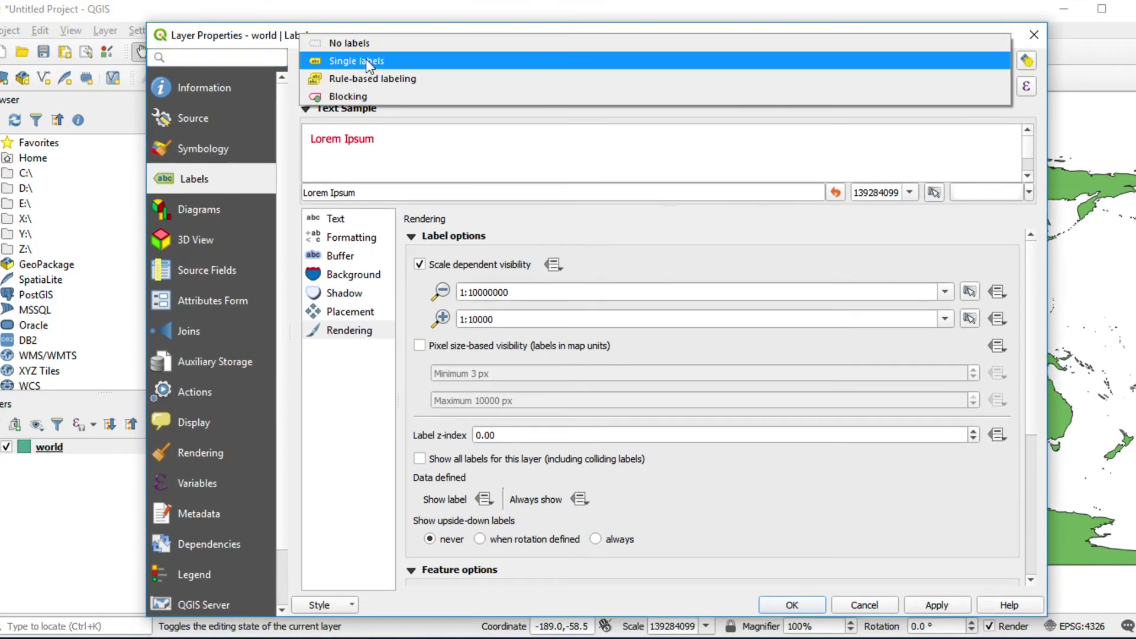
click(385, 81)
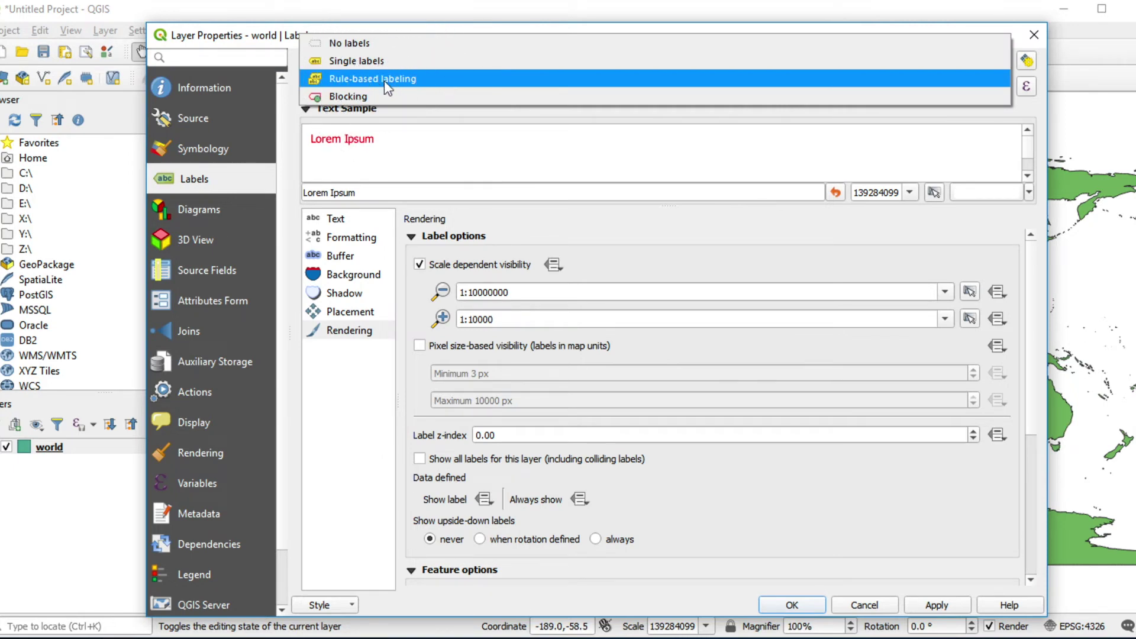
click(385, 80)
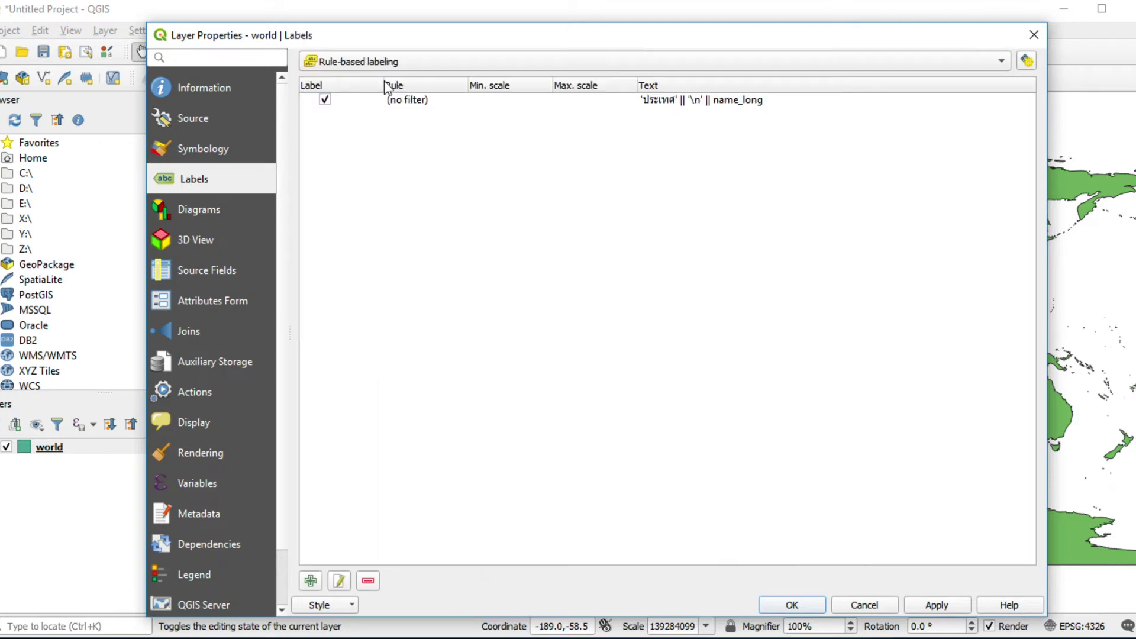
click(426, 102)
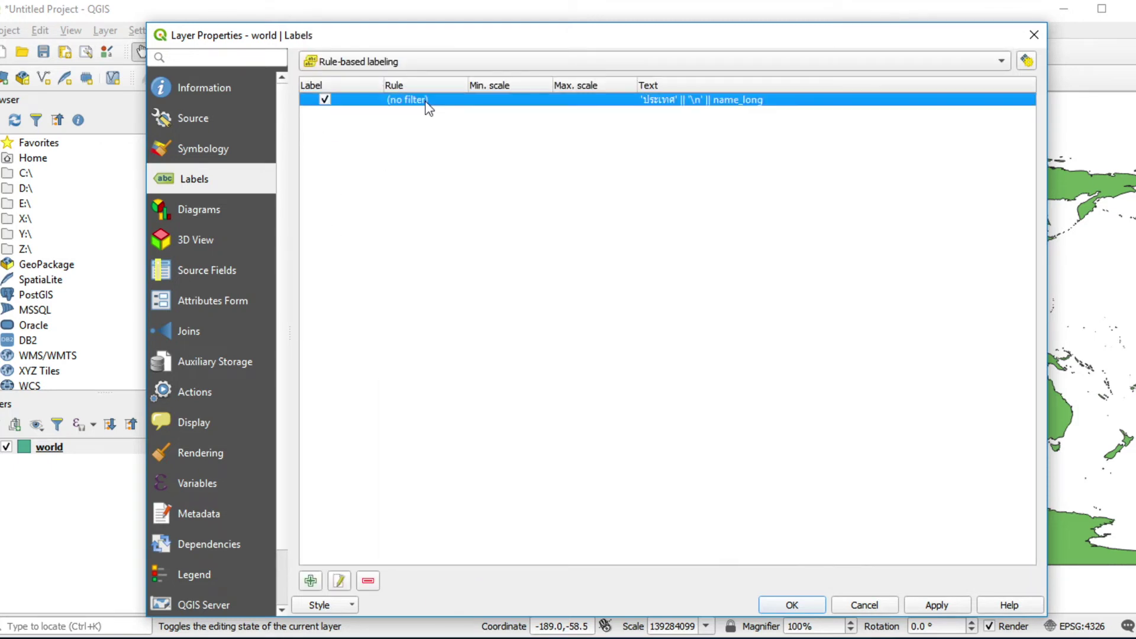
click(368, 581)
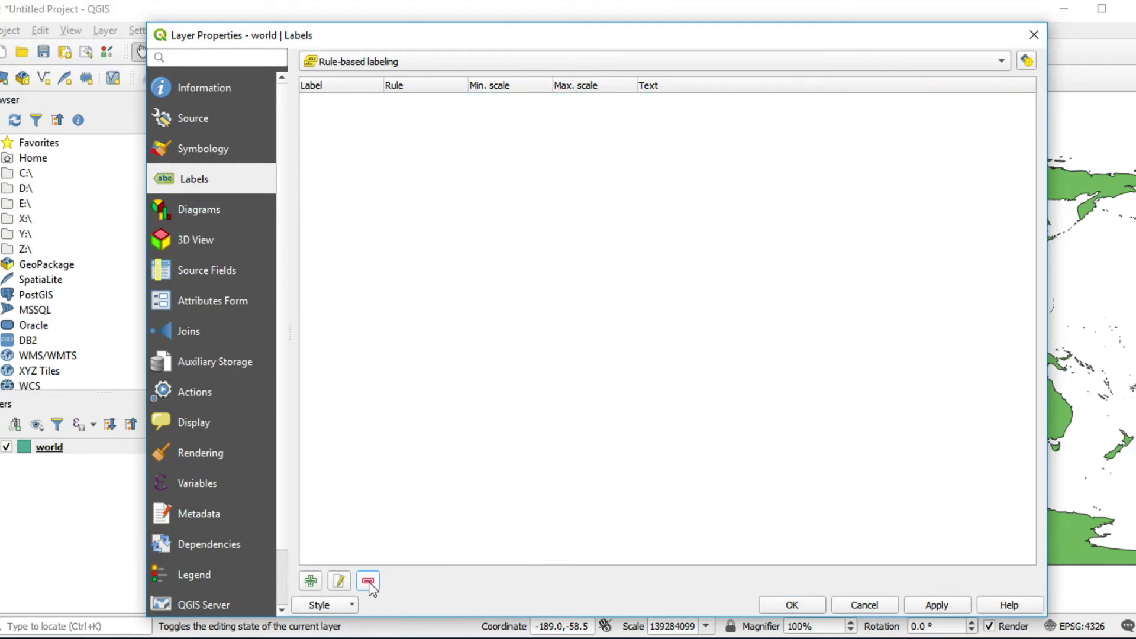
Add a new label rule with the description 'Asia'
click(311, 581)
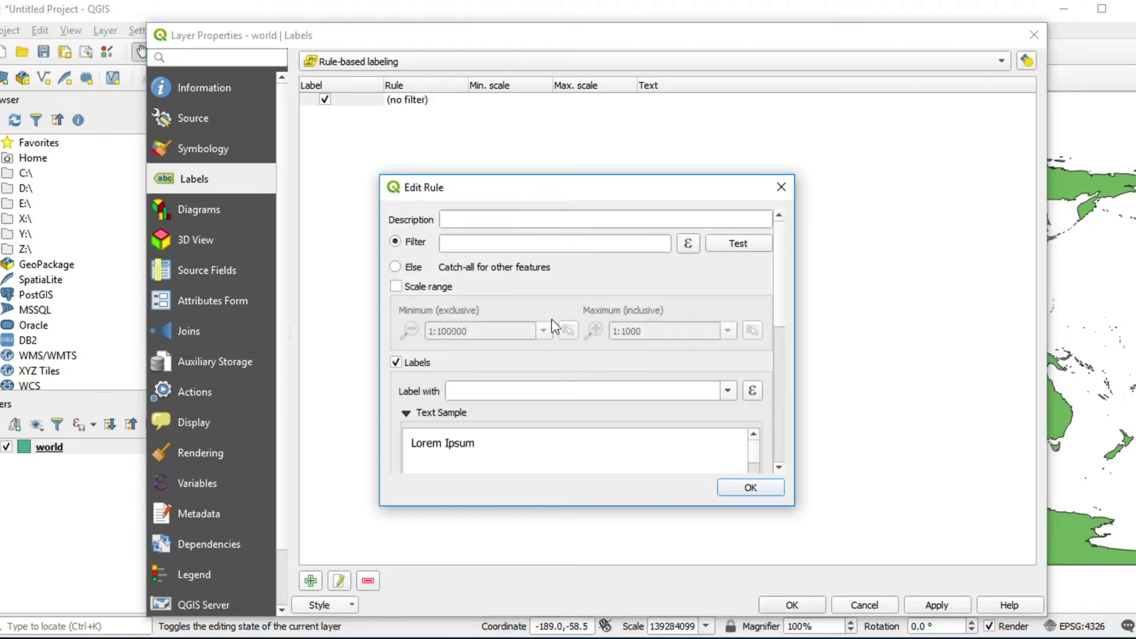
click(582, 222)
text(Asia)
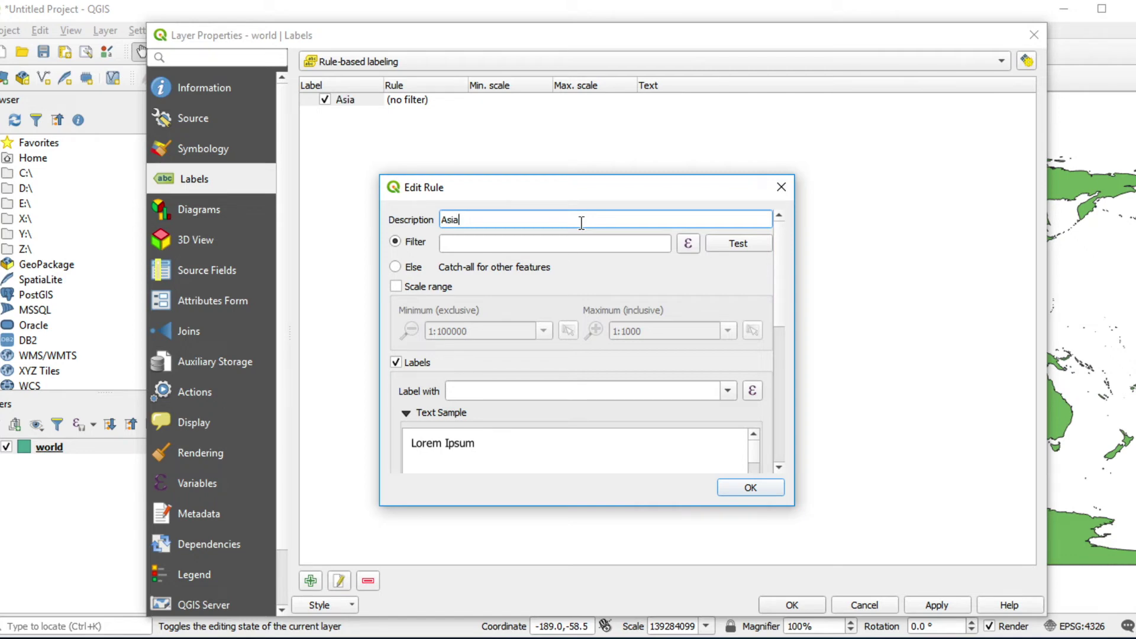
Give the Asia rule the filter expression region_un = 'Asia'
click(688, 244)
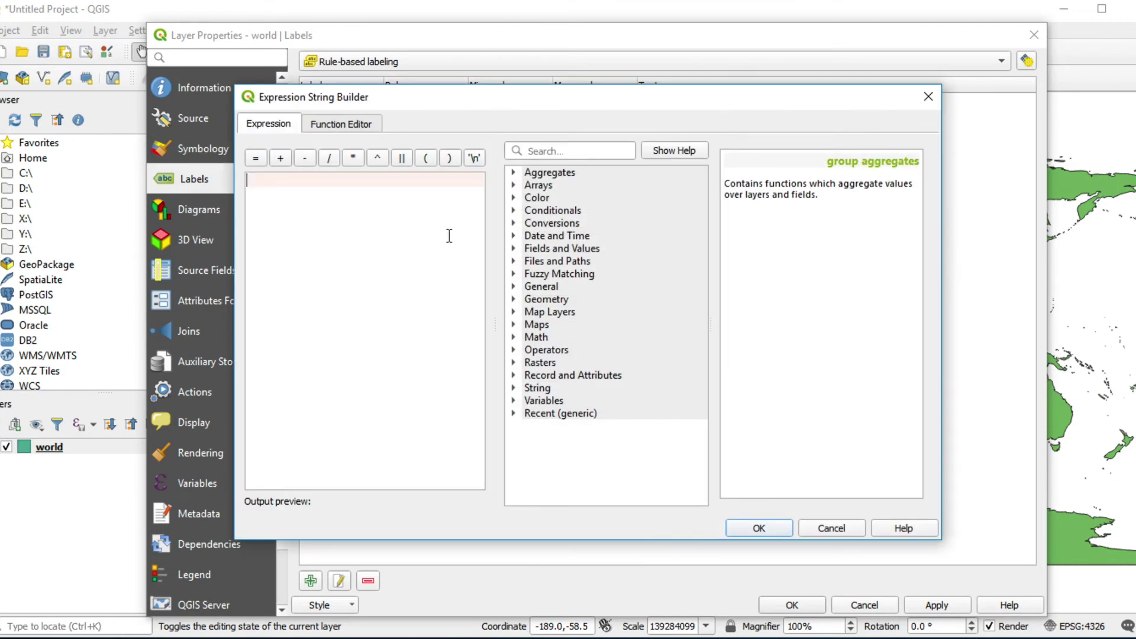
text(reg)
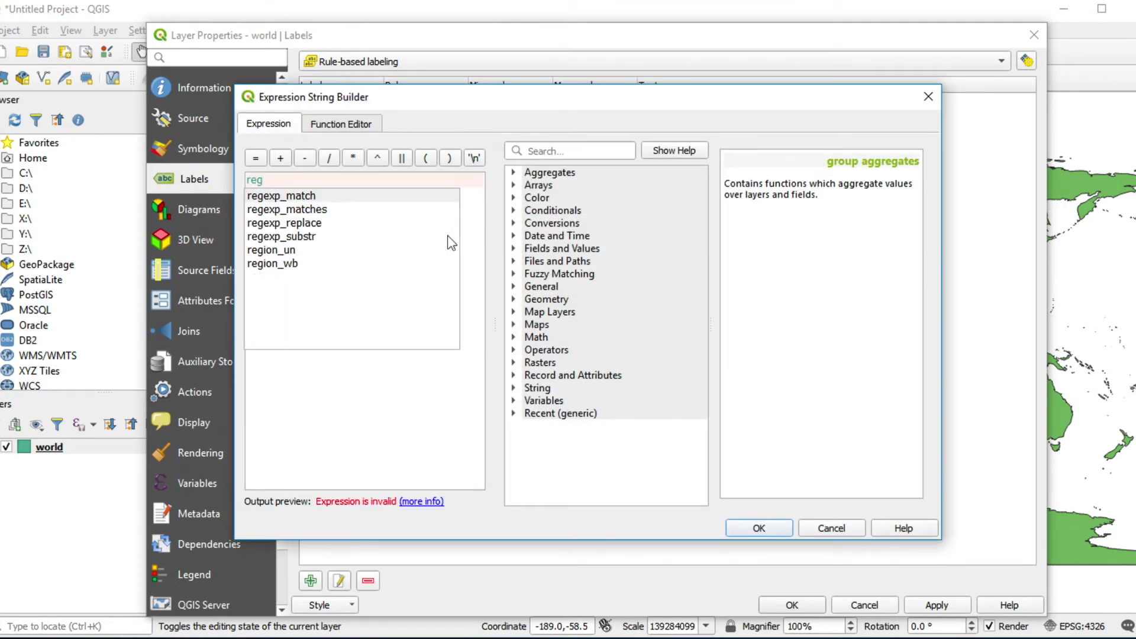
key(Down)
key(Down)
key(Down)
key(Down)
key(Return)
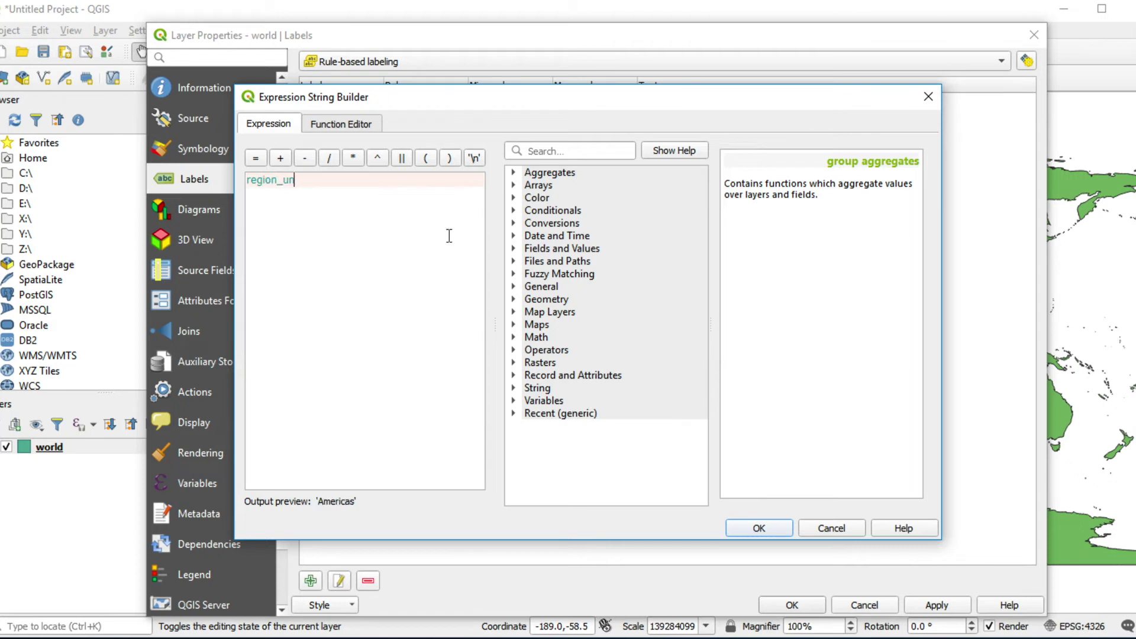
text(= ')
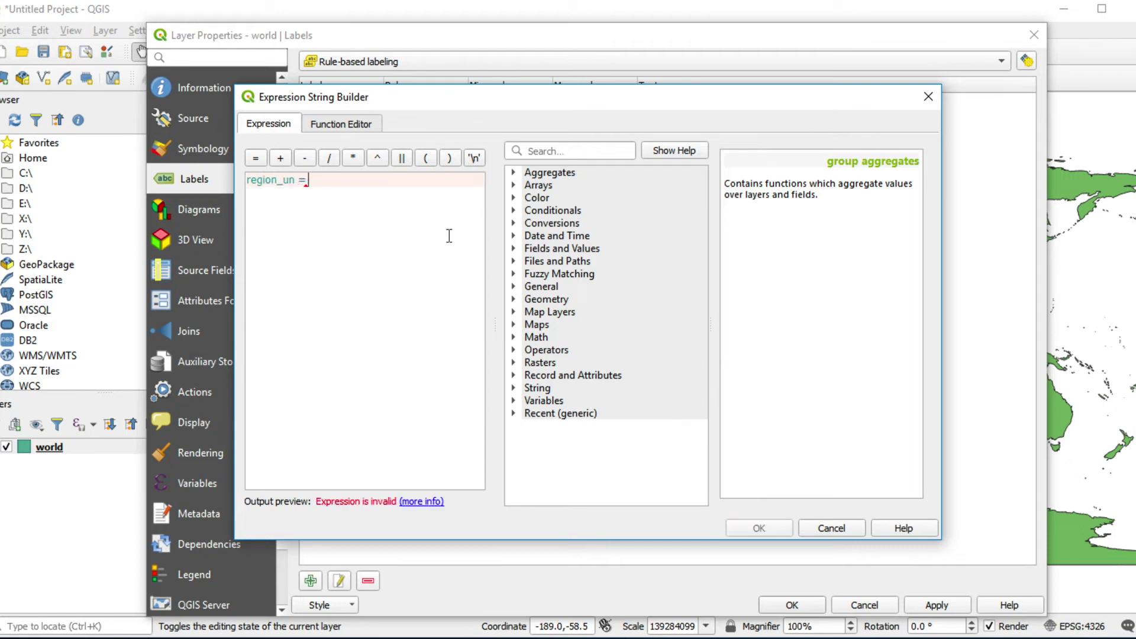
text(Asia)
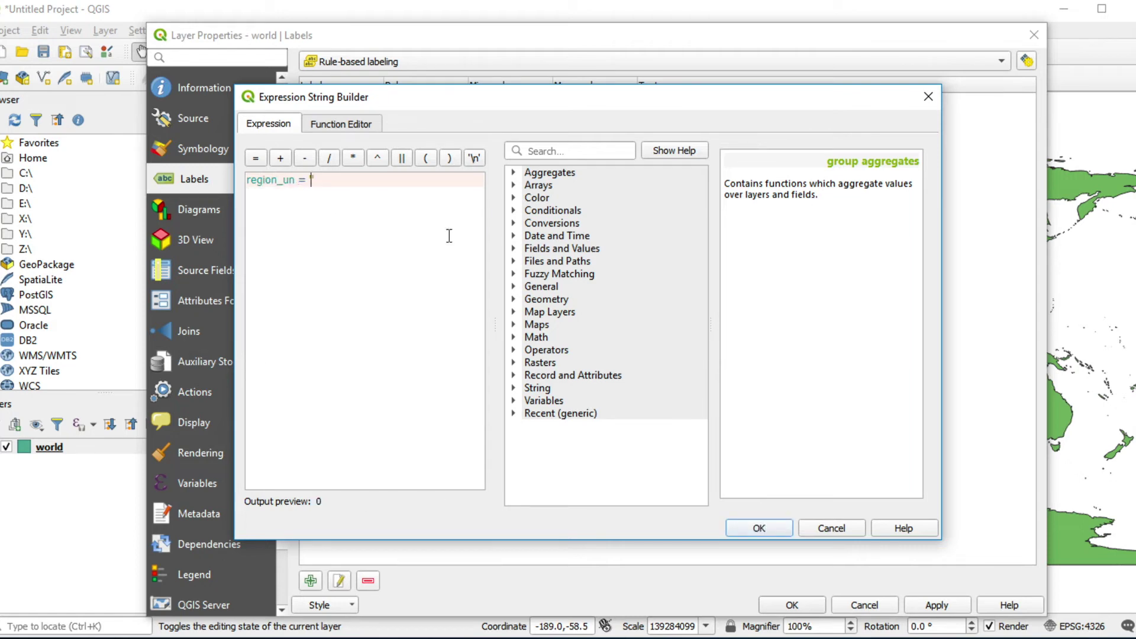
key(BackSpace)
text(a)
click(769, 535)
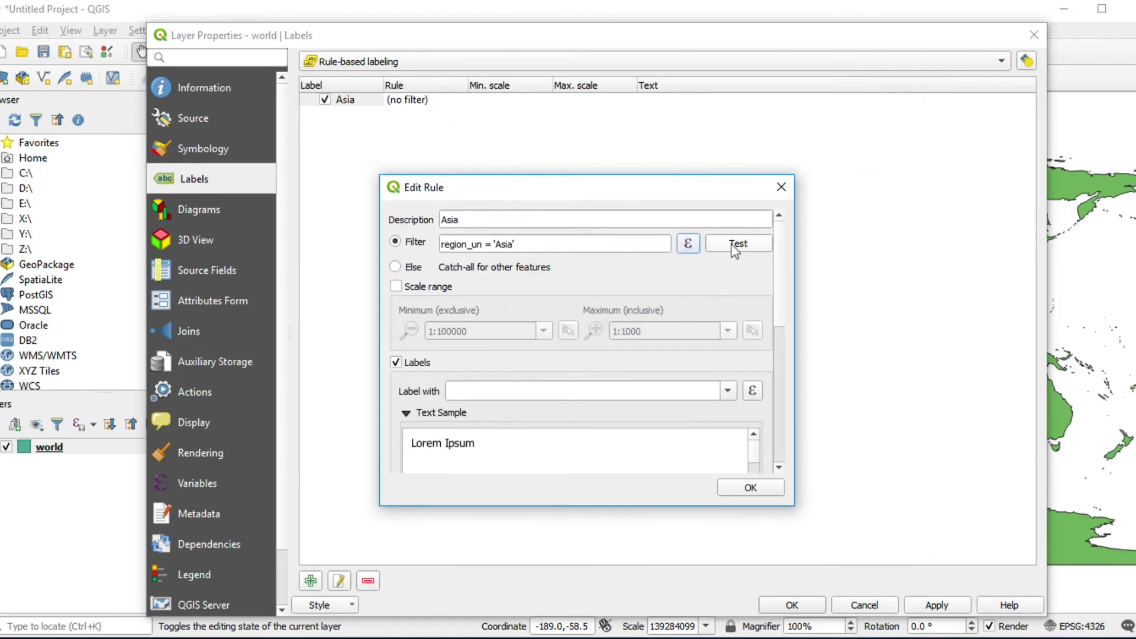
Confirm the Asia filter matches 53 features and set the label field to name_long
click(735, 248)
click(735, 248)
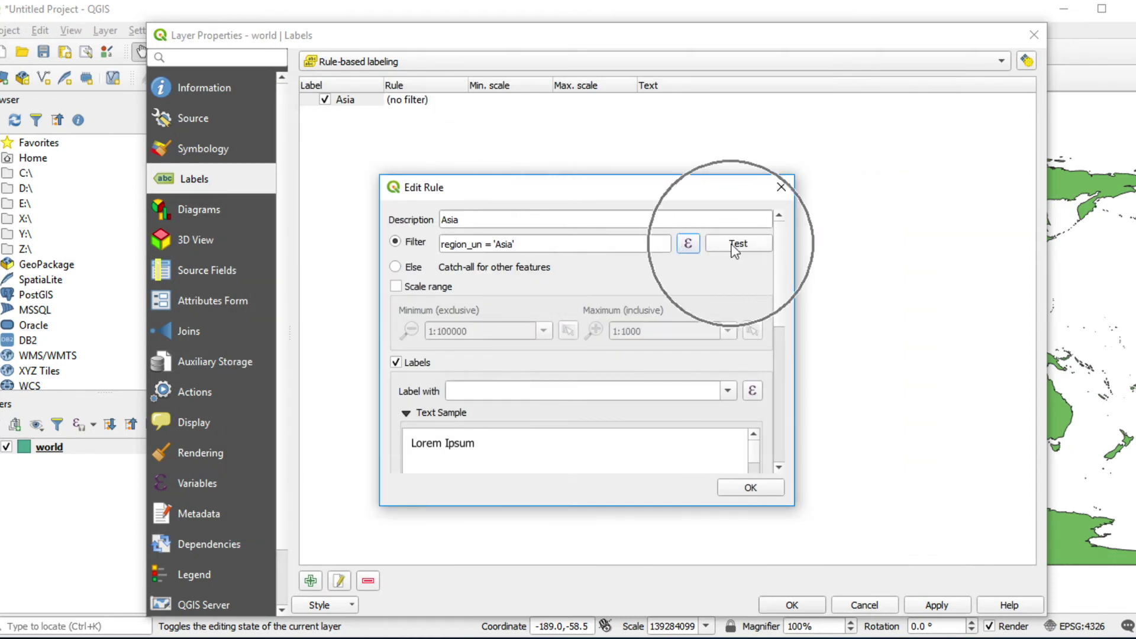
click(619, 371)
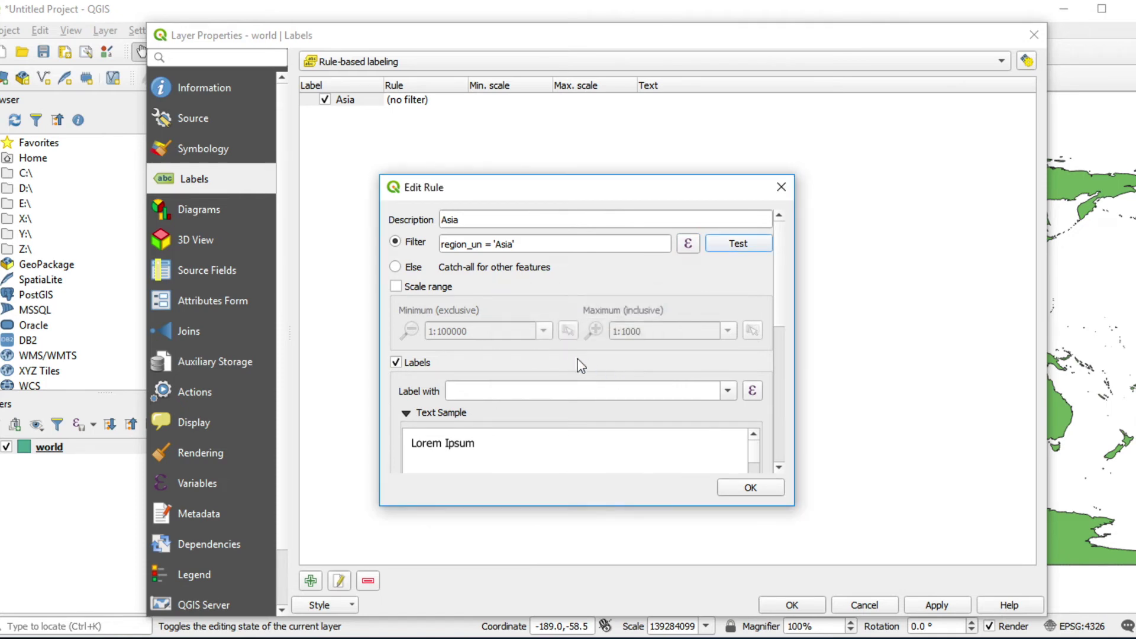
click(662, 391)
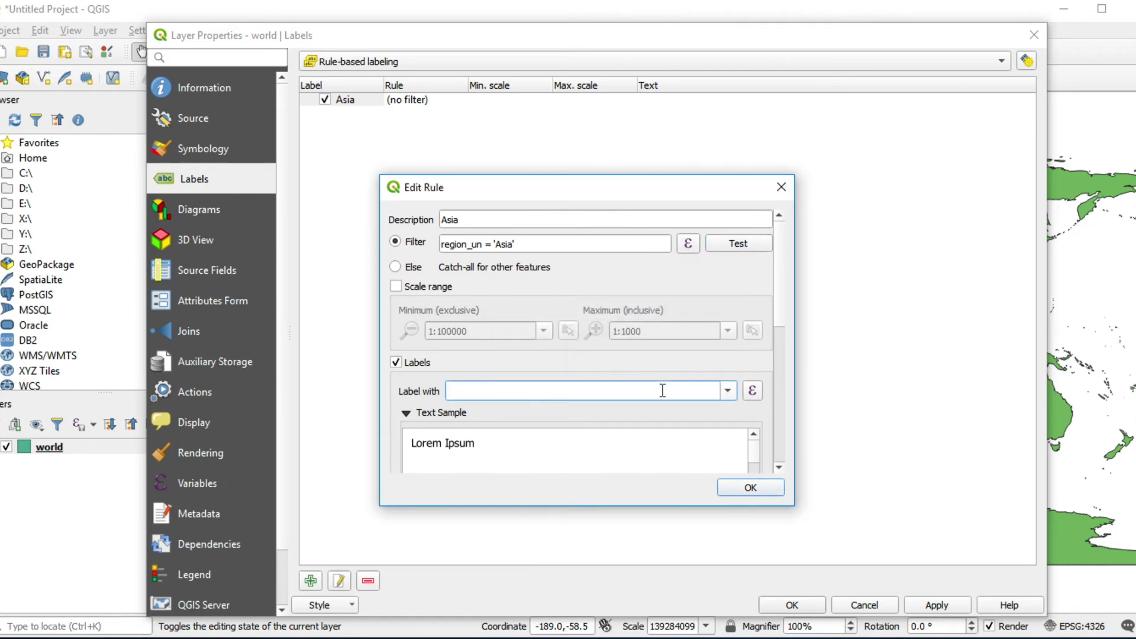
text(name_long)
key(Return)
Make the Asia label text colour red and save the rule
scroll(782, 325, down, 5)
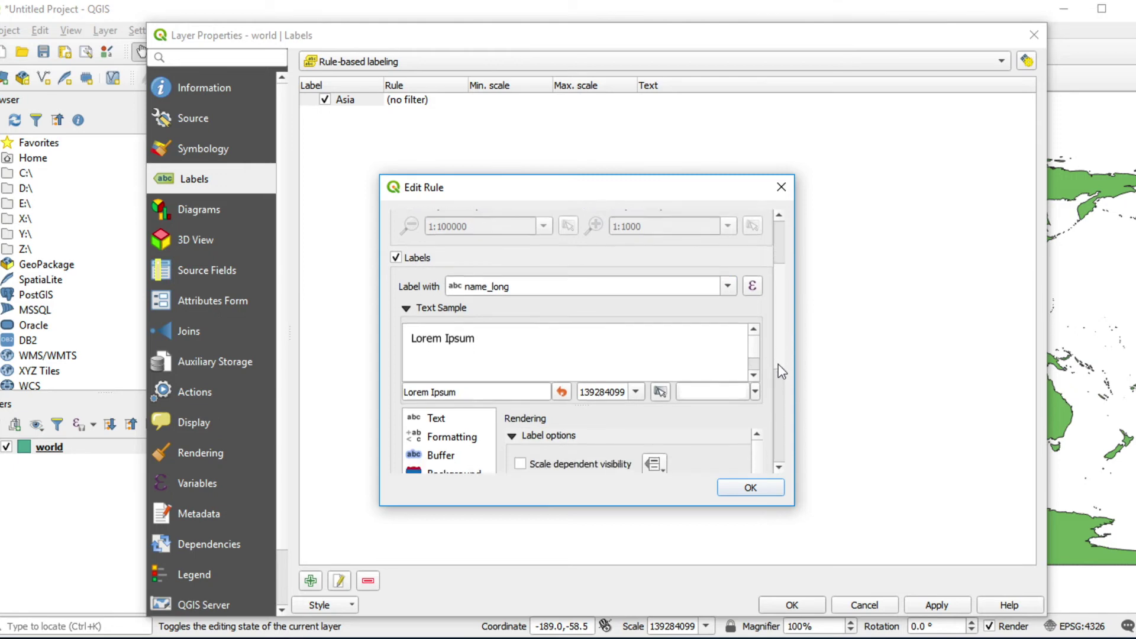
click(448, 259)
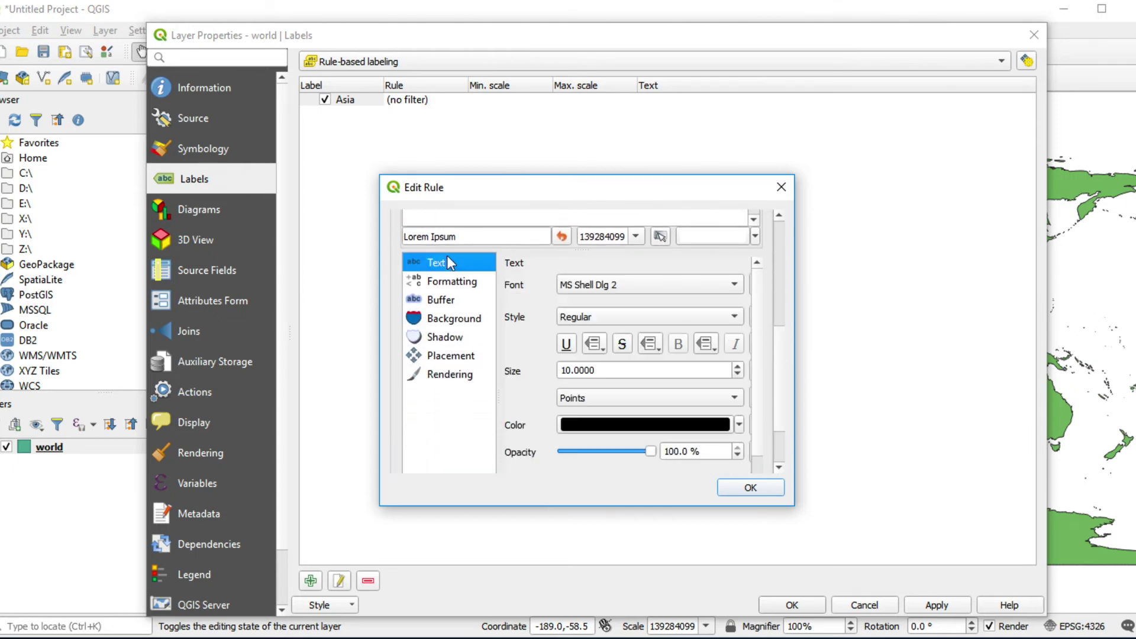
click(676, 420)
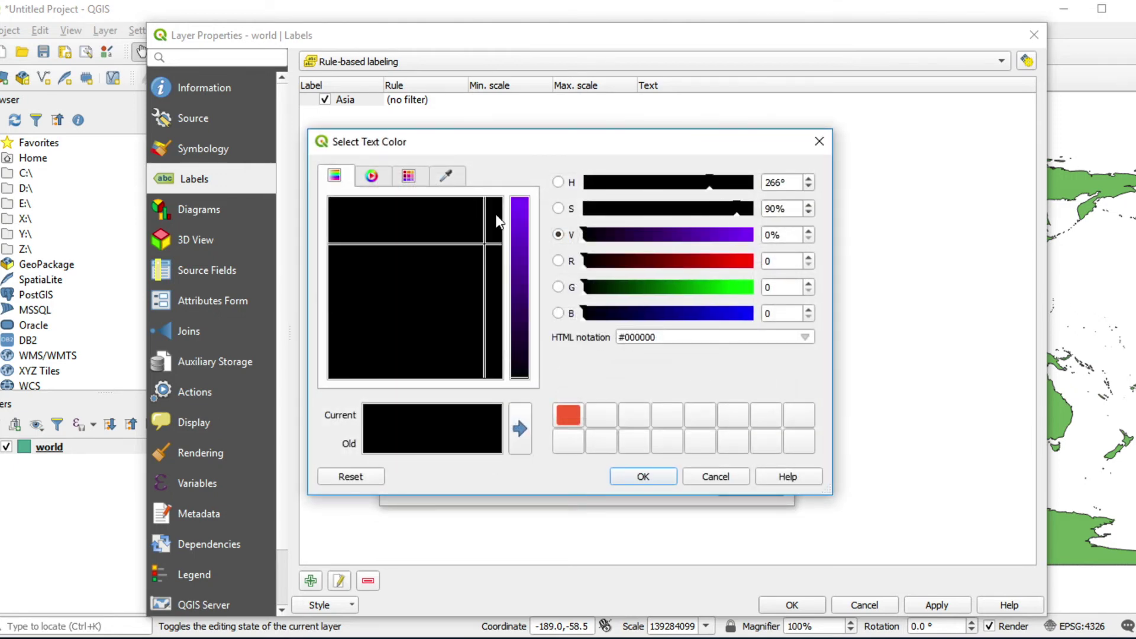
drag(725, 235, 756, 235)
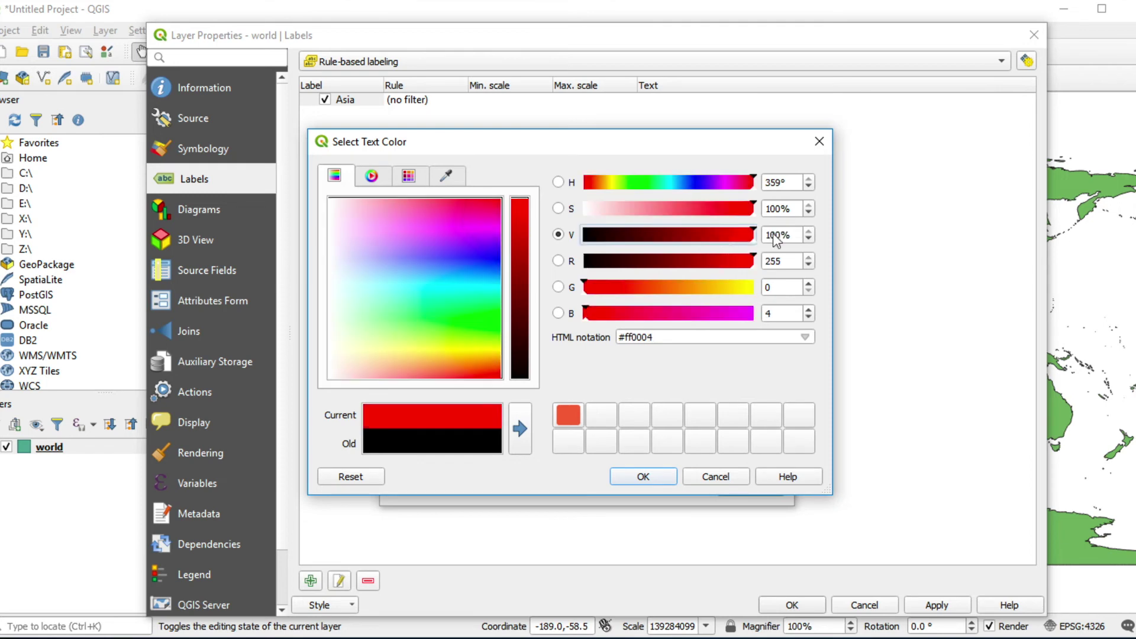
click(645, 473)
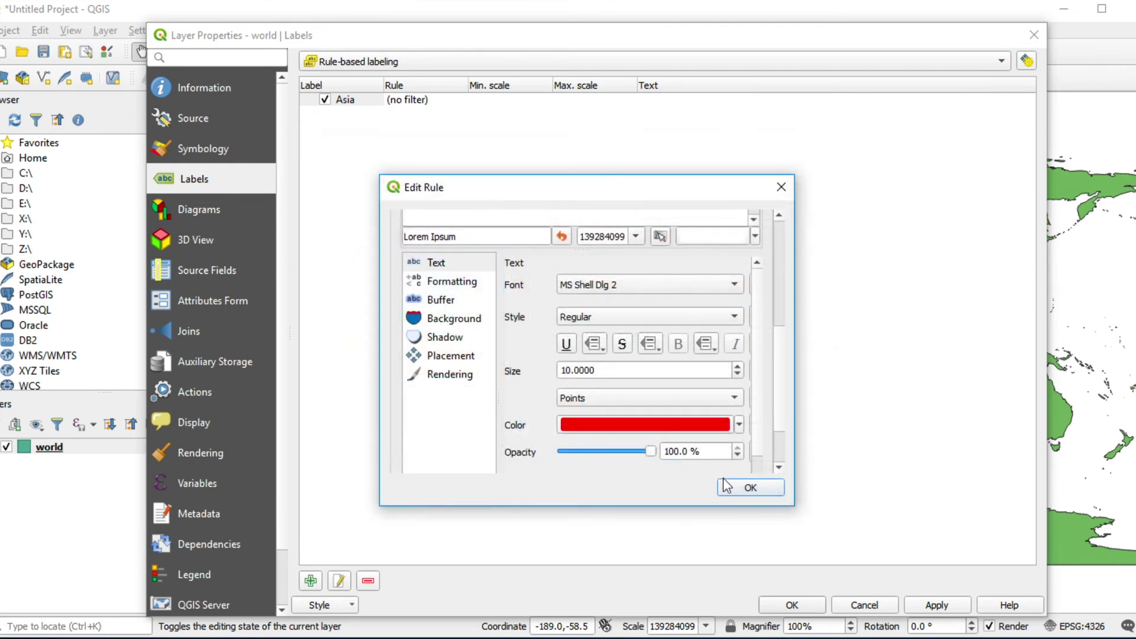
click(742, 491)
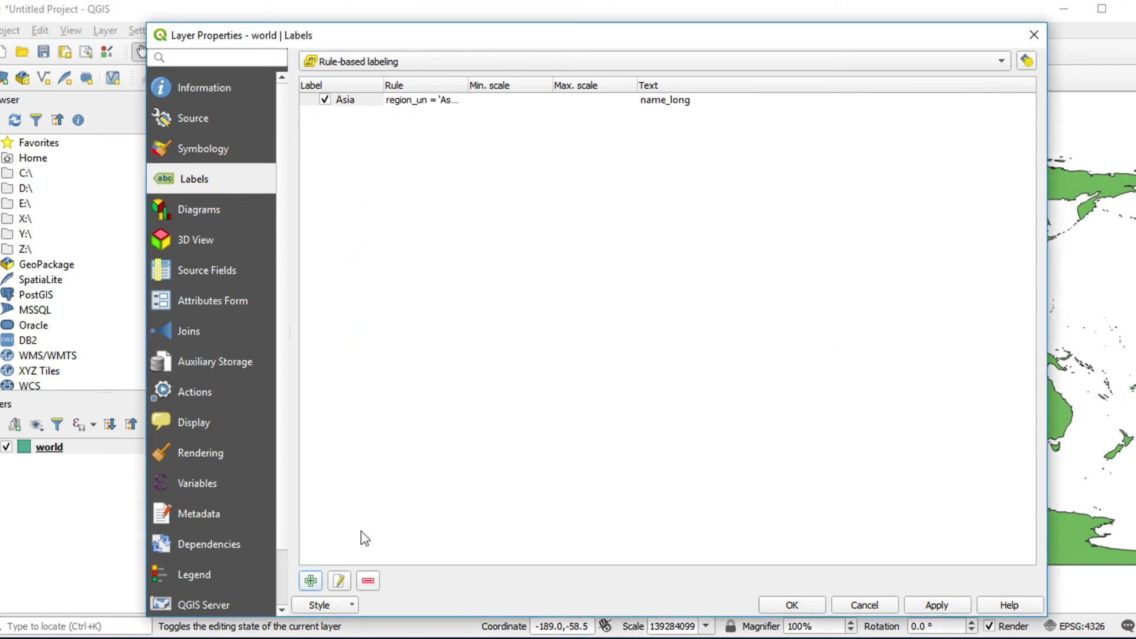
Add a new label rule with the description non_Asia
click(311, 581)
click(518, 220)
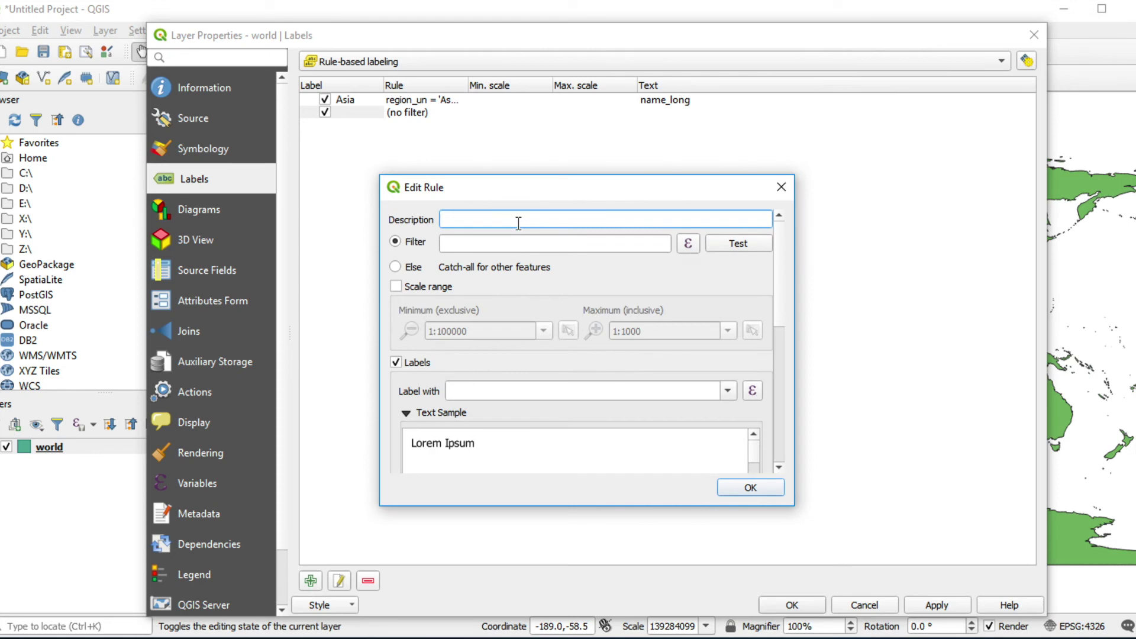
text(non_Asia)
Set the non_Asia rule's filter expression to region_un <> 'Asia'
click(689, 244)
text(re)
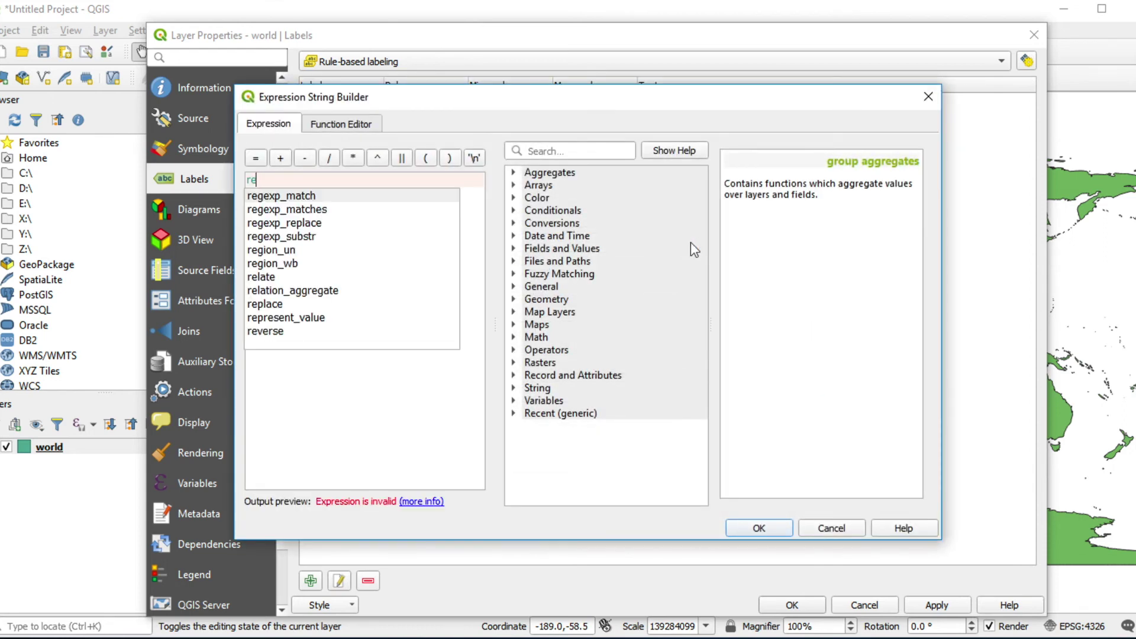
key(Down)
key(Down)
key(Down)
key(Down)
key(Return)
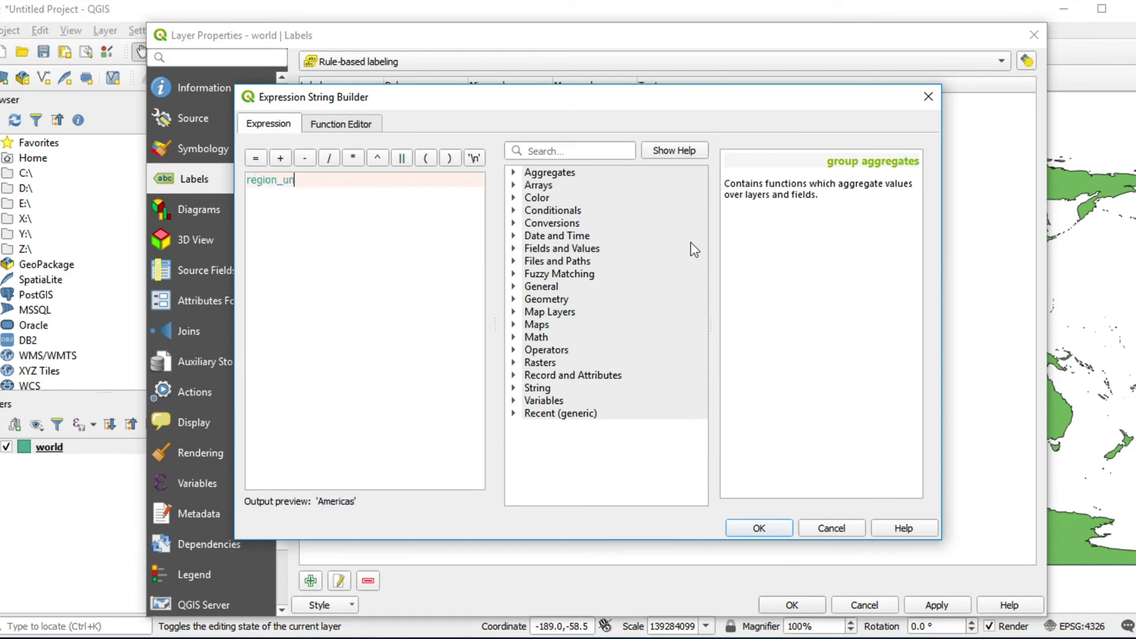
text(<> 'Asia)
double_click(307, 180)
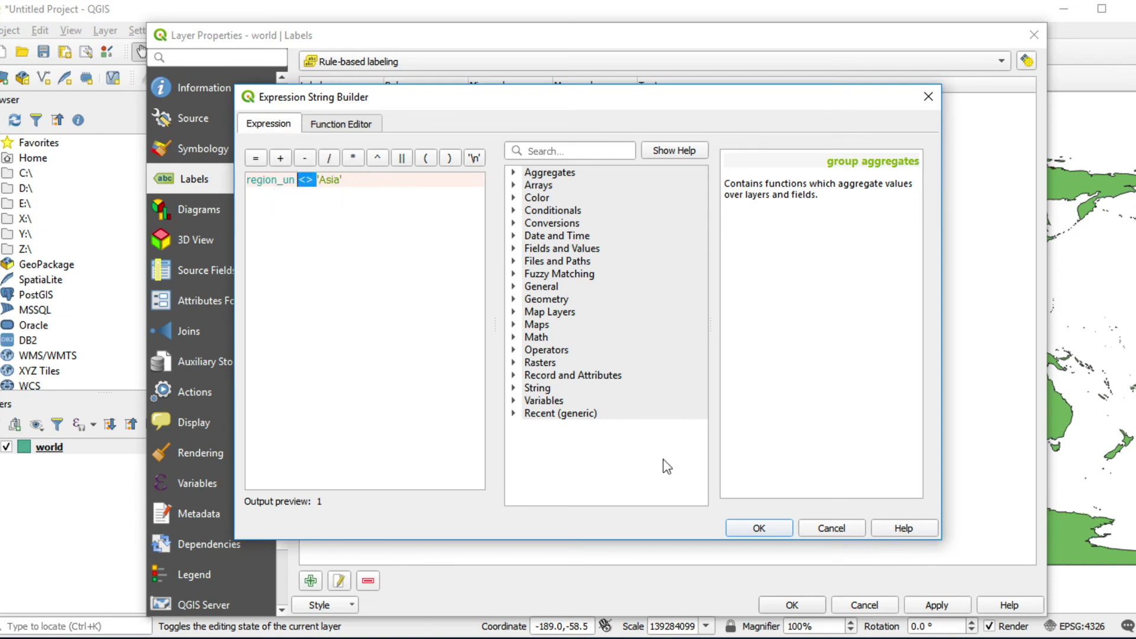
click(761, 527)
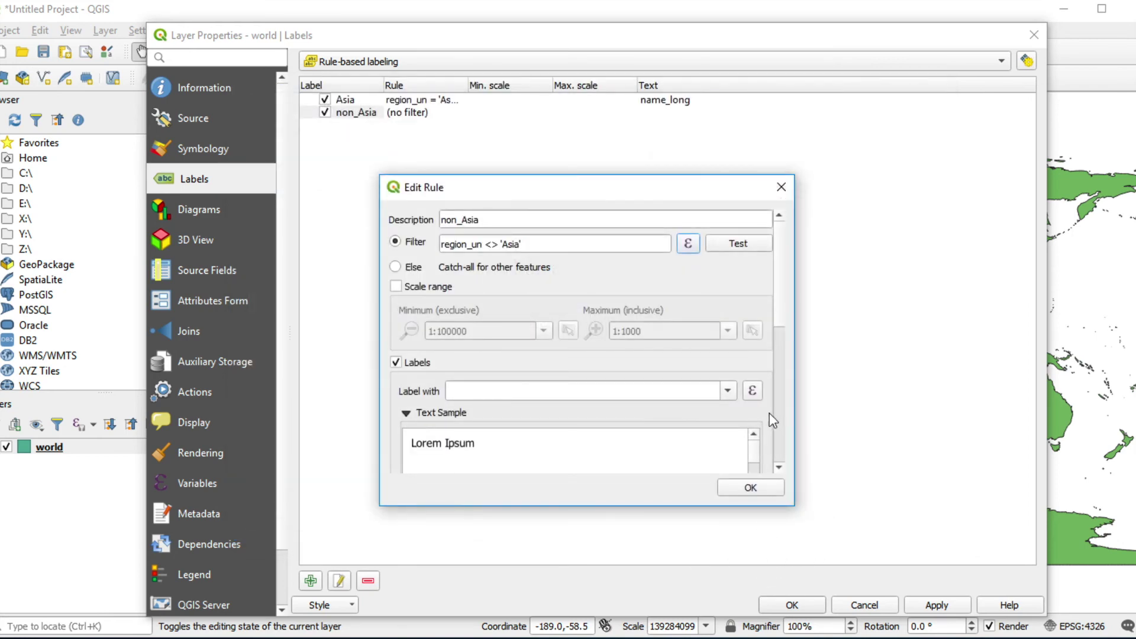
Label the non_Asia rule with name_long in default black text and save it
click(694, 393)
click(694, 393)
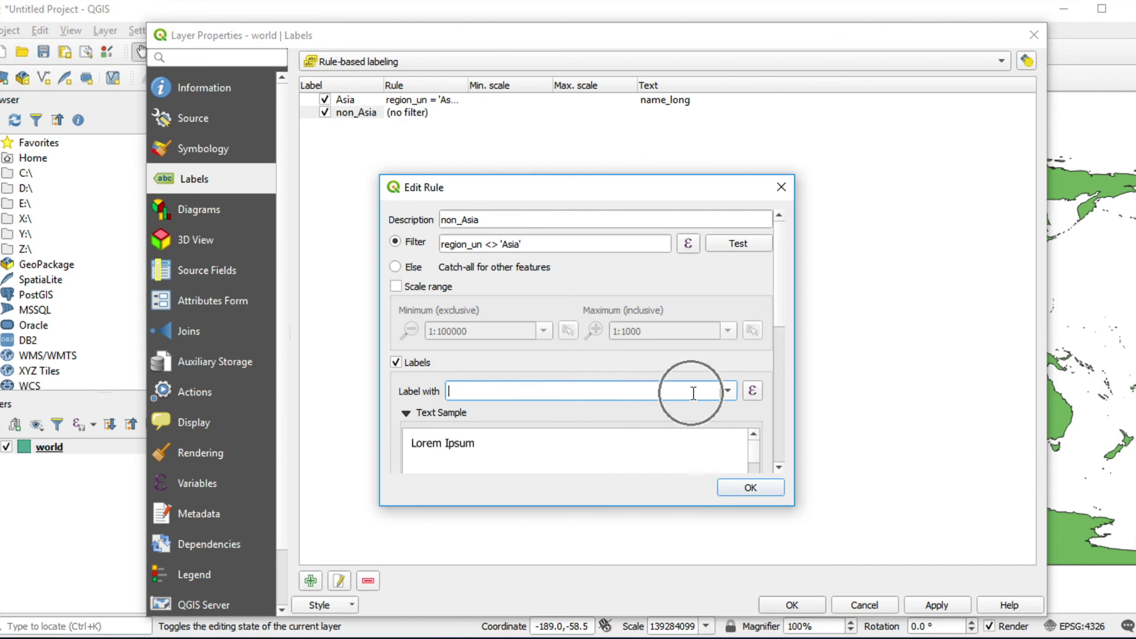
text(name_long)
key(Return)
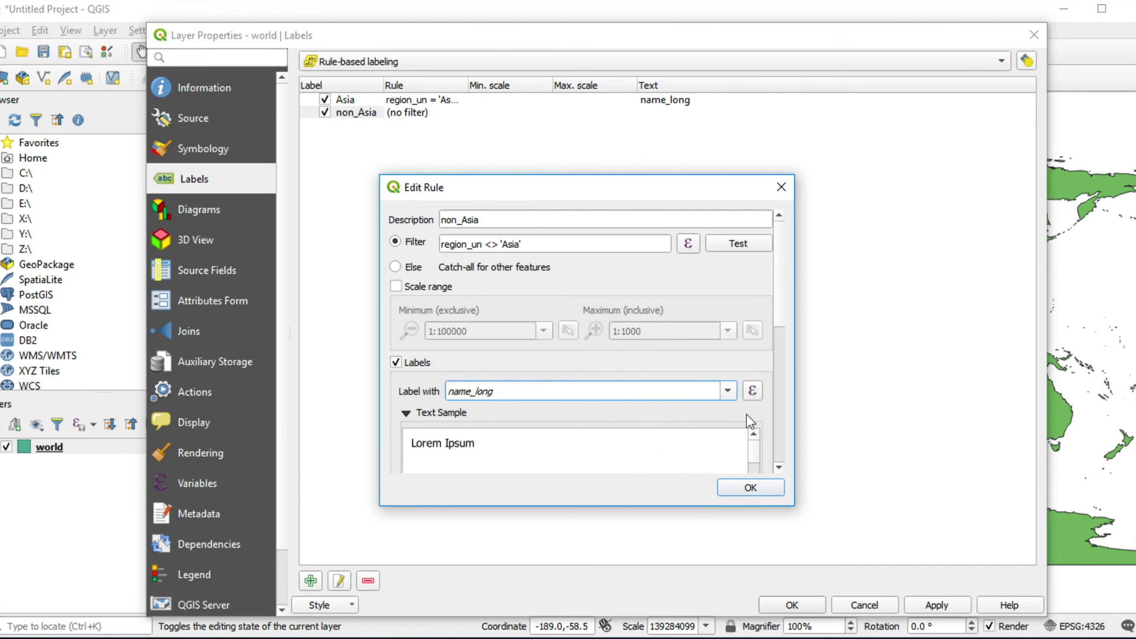
scroll(758, 421, down, 6)
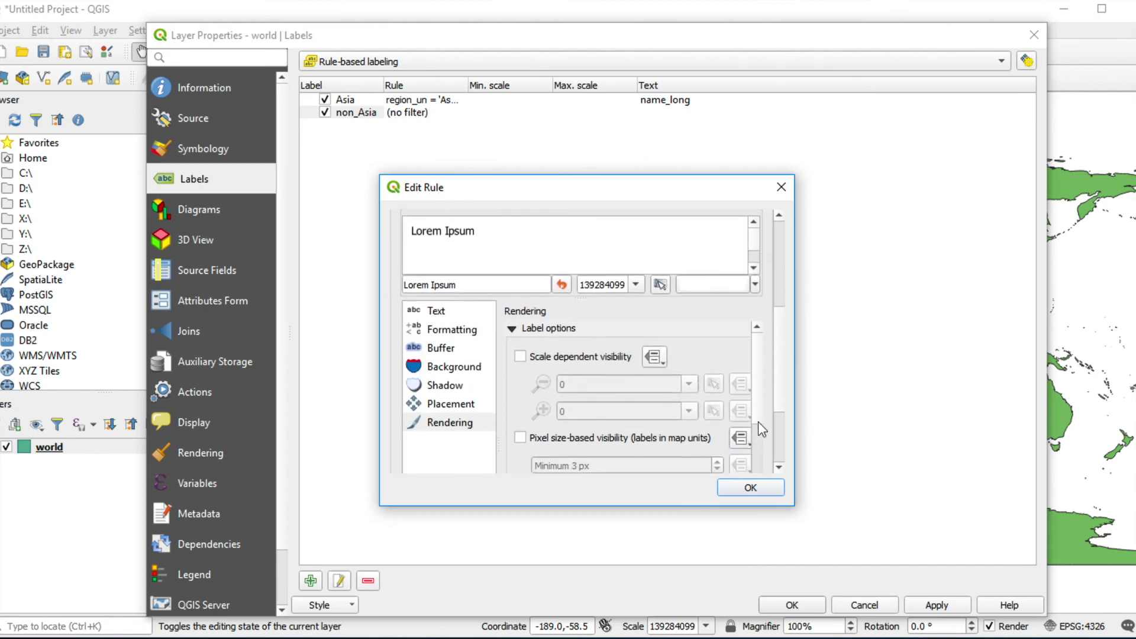
scroll(758, 422, down, 1)
click(451, 271)
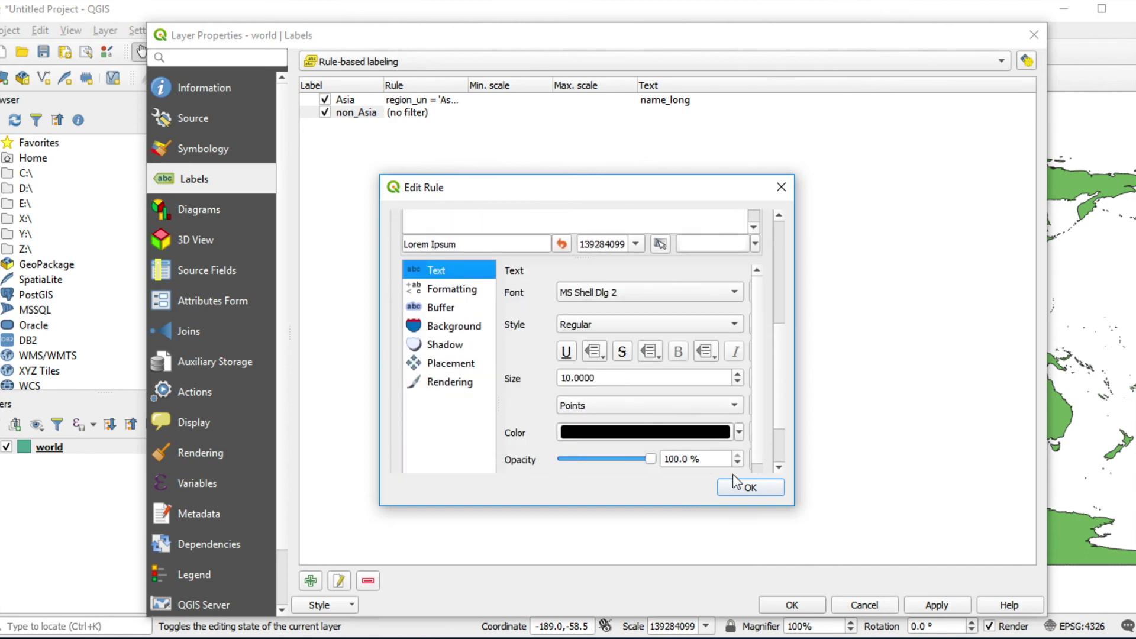
click(752, 488)
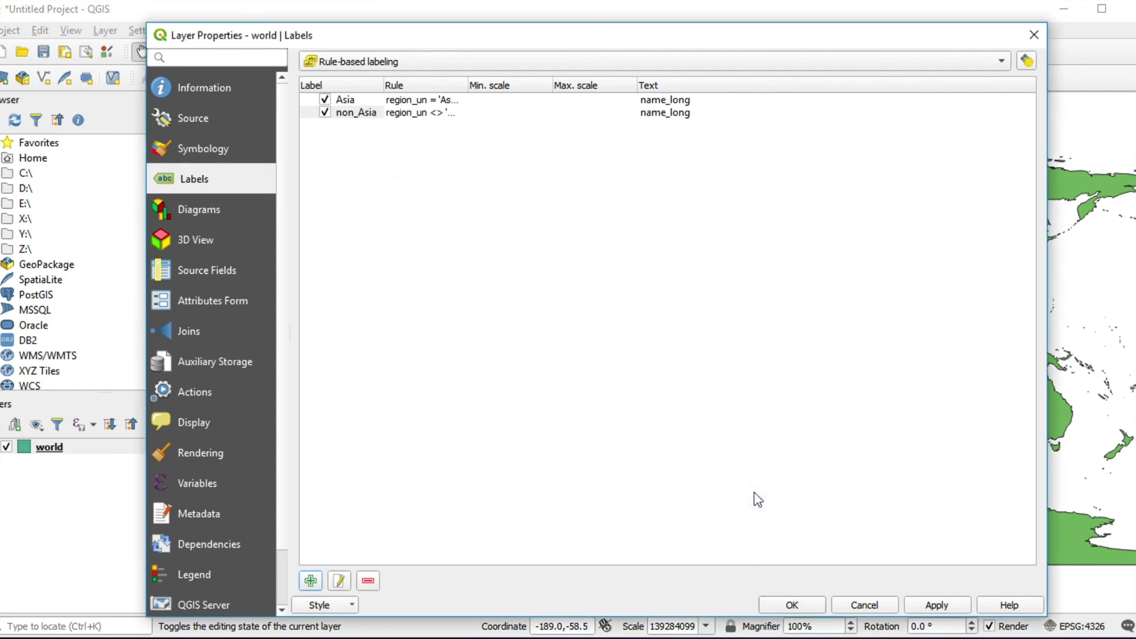
Apply both label rules and close Layer Properties to show red Asian and black other country names
click(937, 606)
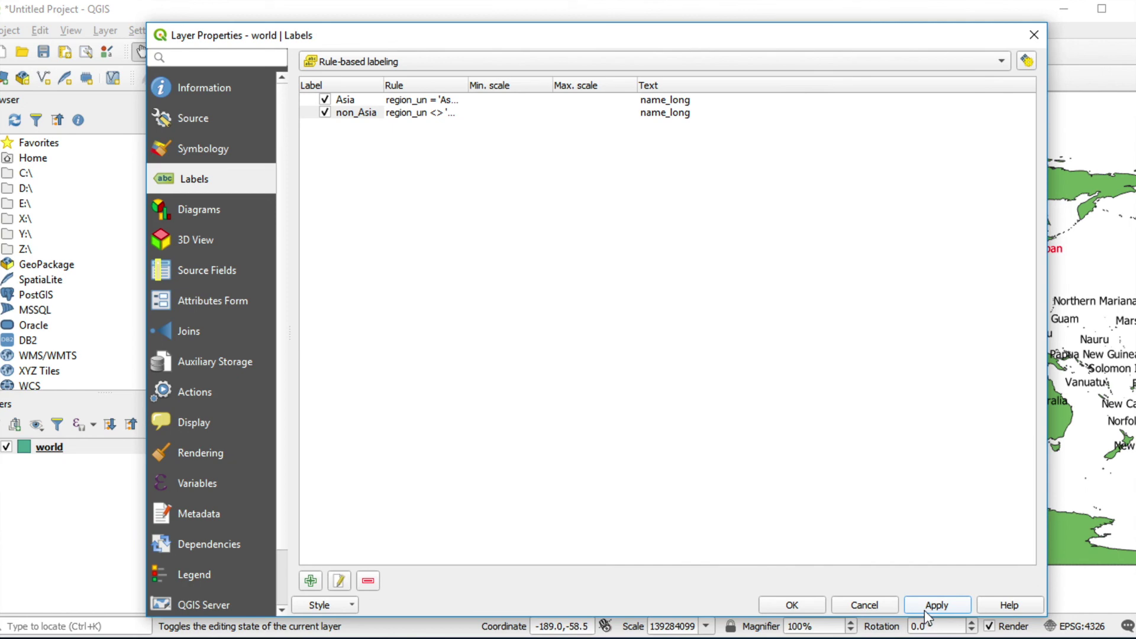
click(797, 605)
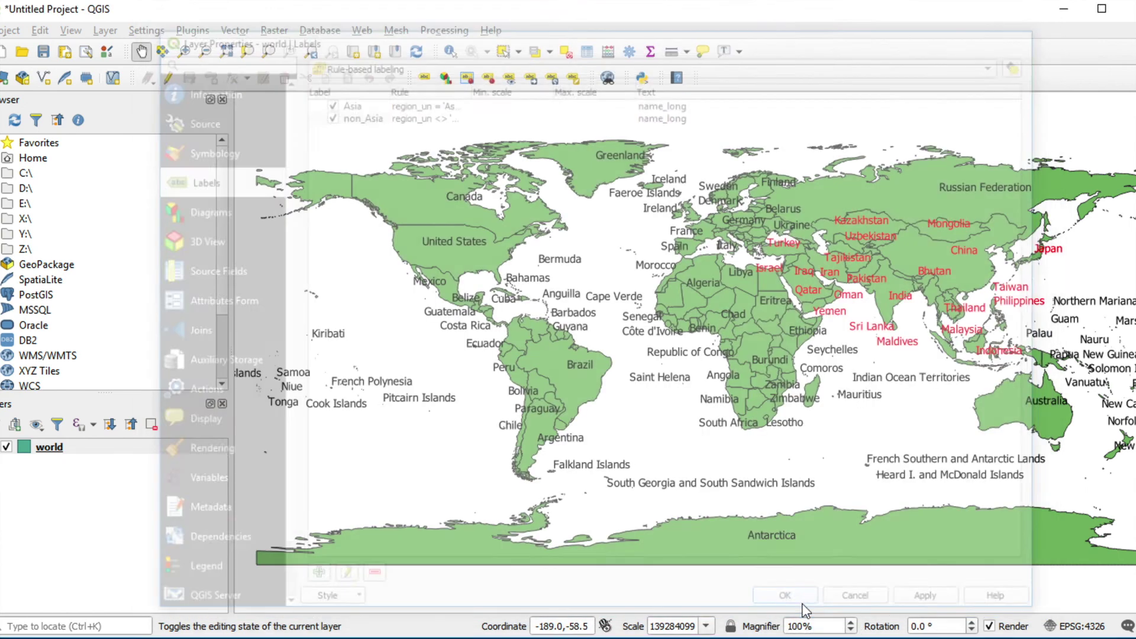